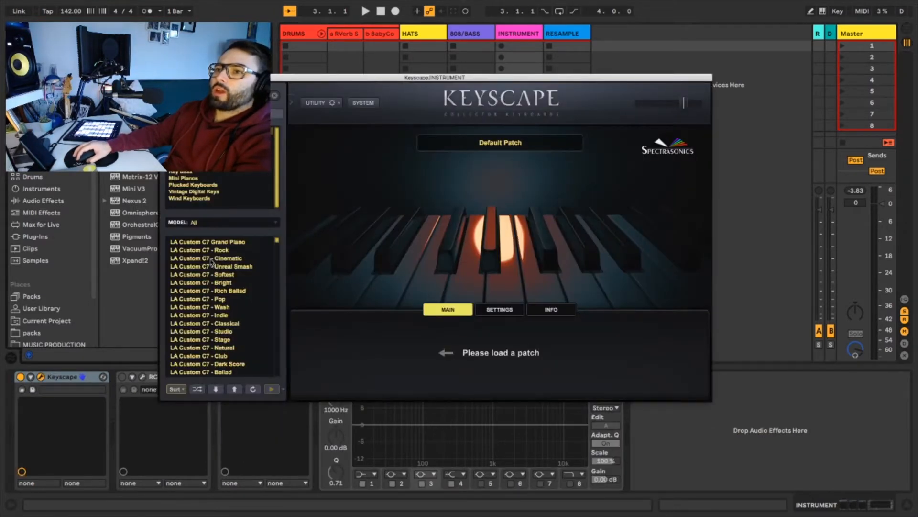
- Load the LA Custom C7 - Cinematic patch in Keyscape and close the plugin window
{"action": "left_click", "coordinate": [211, 259]}
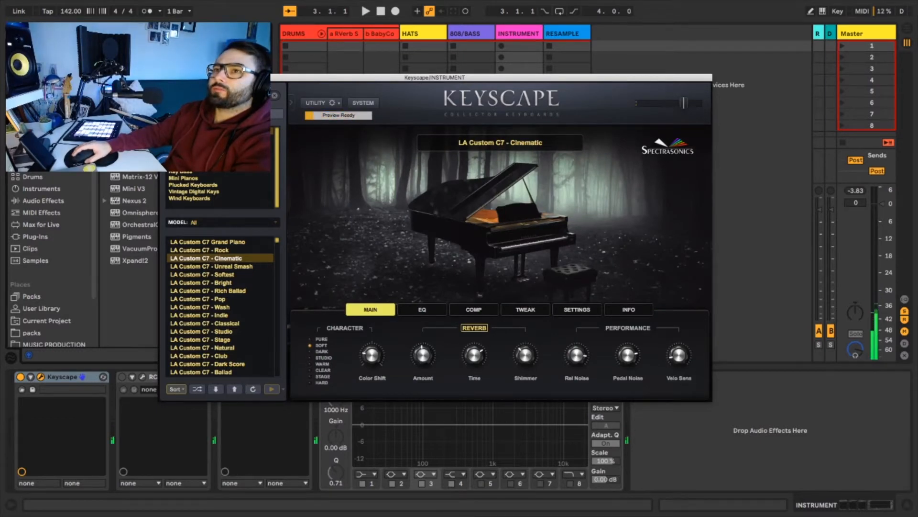
{"action": "left_click", "coordinate": [164, 78]}
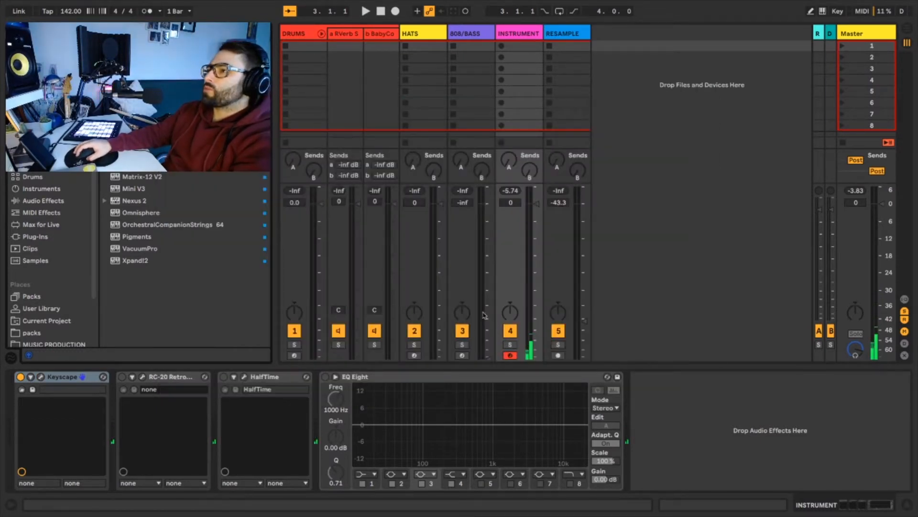
- Create a MIDI clip in the first slot of the INSTRUMENT track and set its loop length to 4 bars
{"action": "double_click", "coordinate": [518, 47]}
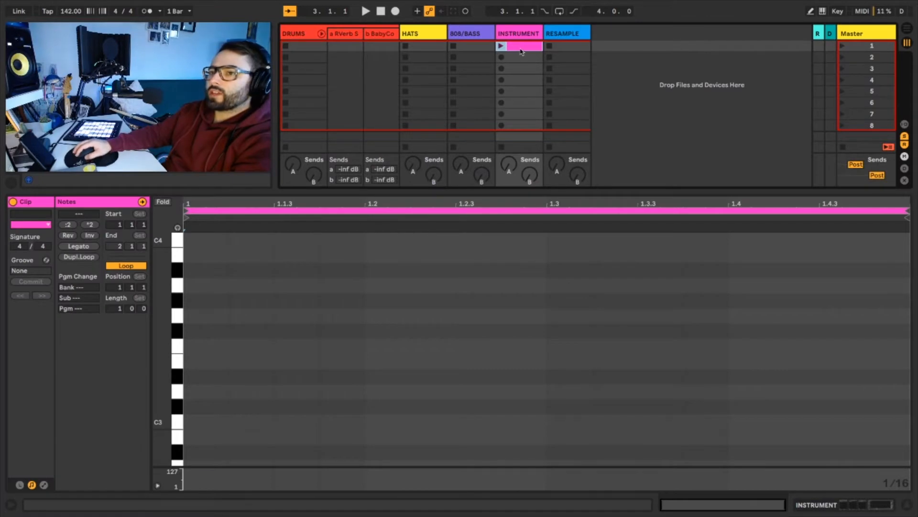
{"action": "left_click", "coordinate": [120, 311]}
{"action": "type", "text": "4"}
{"action": "key", "text": "Return"}
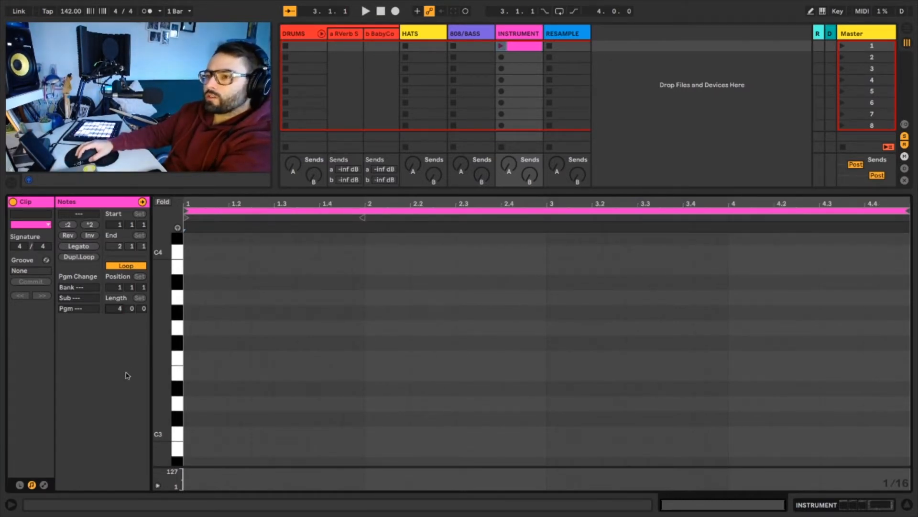
- Set the grid to 1/2 and draw a rising scale of half-bar notes C3, D3, E3, F3, G3, A3, B3 and C4
{"action": "key", "text": "ctrl+2"}
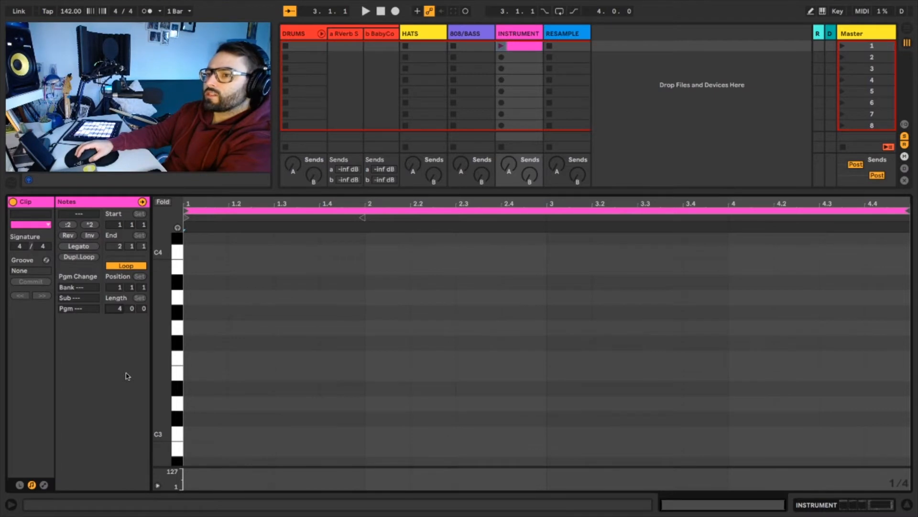
{"action": "key", "text": "ctrl+2"}
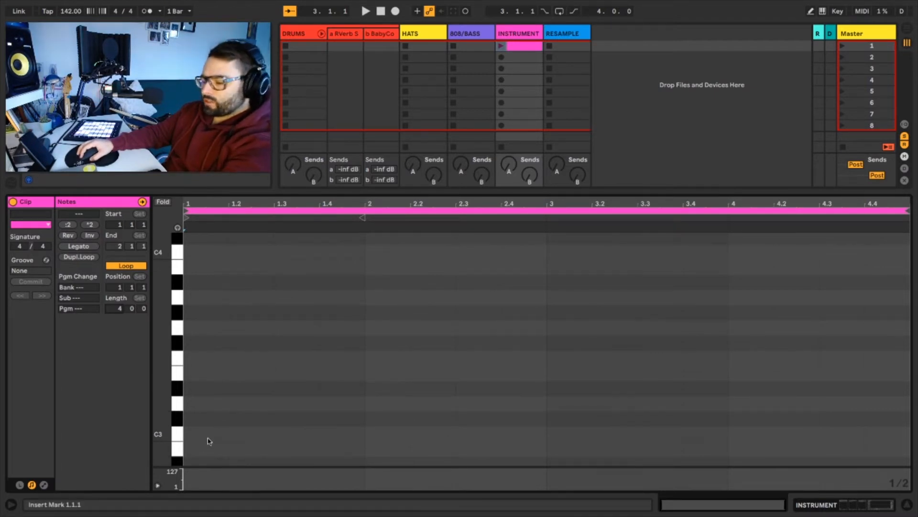
{"action": "key", "text": "b"}
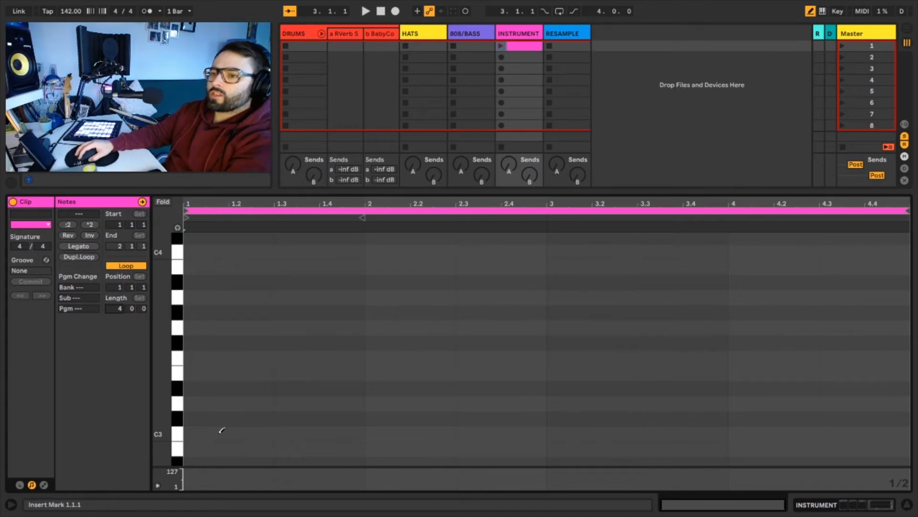
{"action": "left_click", "coordinate": [221, 430]}
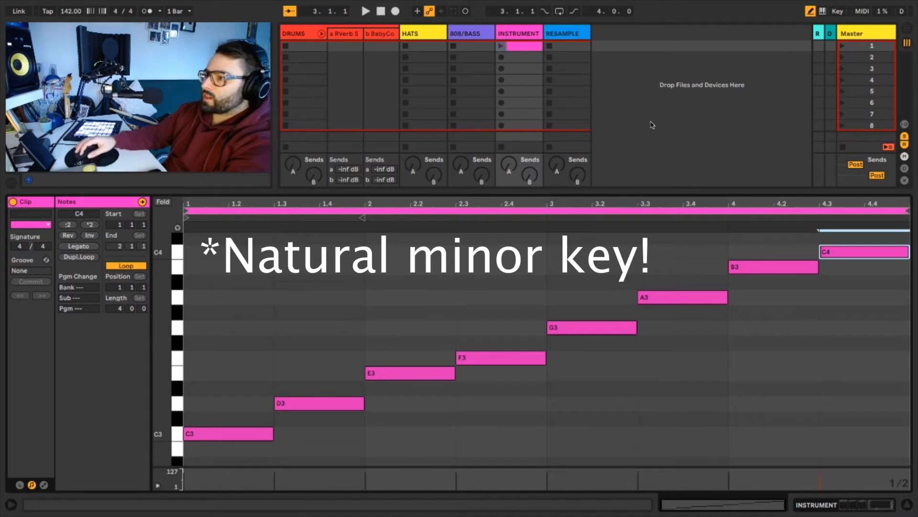
{"action": "key", "text": "b"}
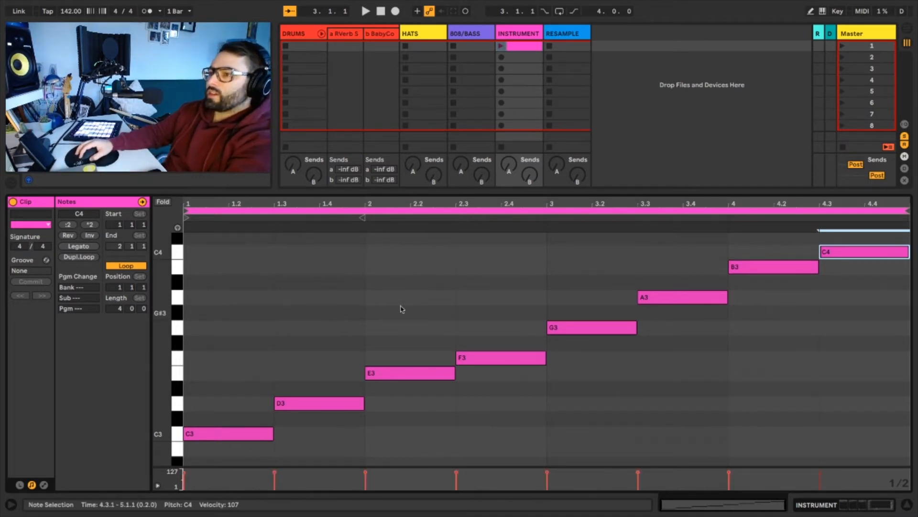
- Lower the E3, A3 and B3 notes by one semitone to form the natural minor scale and play scene 1
{"action": "left_click", "coordinate": [401, 373]}
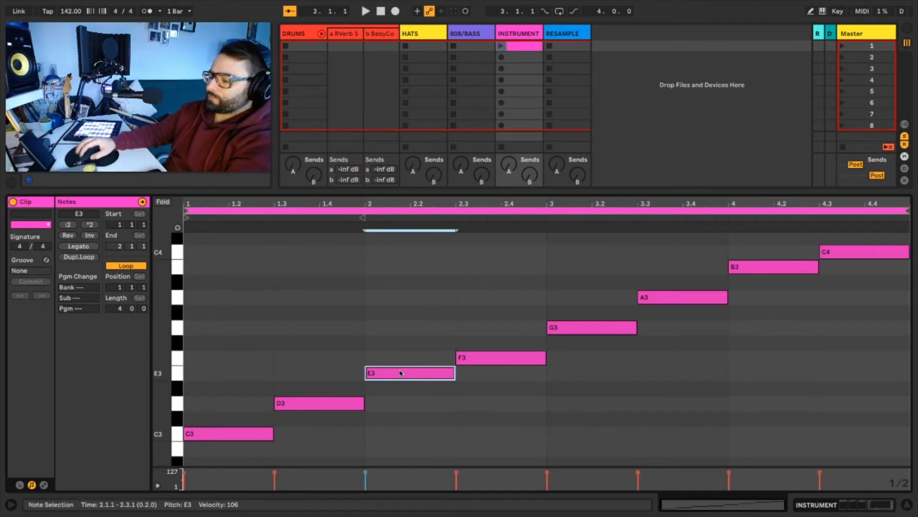
{"action": "key", "text": "Down"}
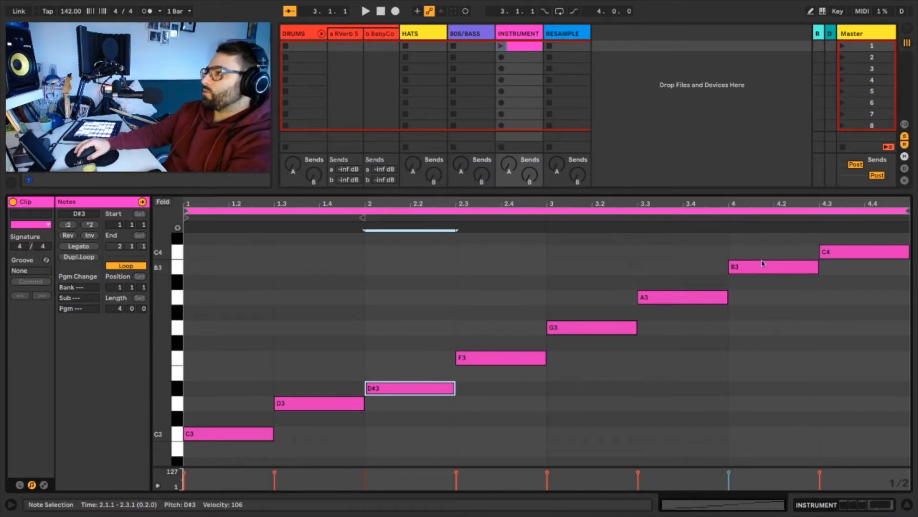
{"action": "left_click_drag", "start_coordinate": [648, 249], "coordinate": [745, 317]}
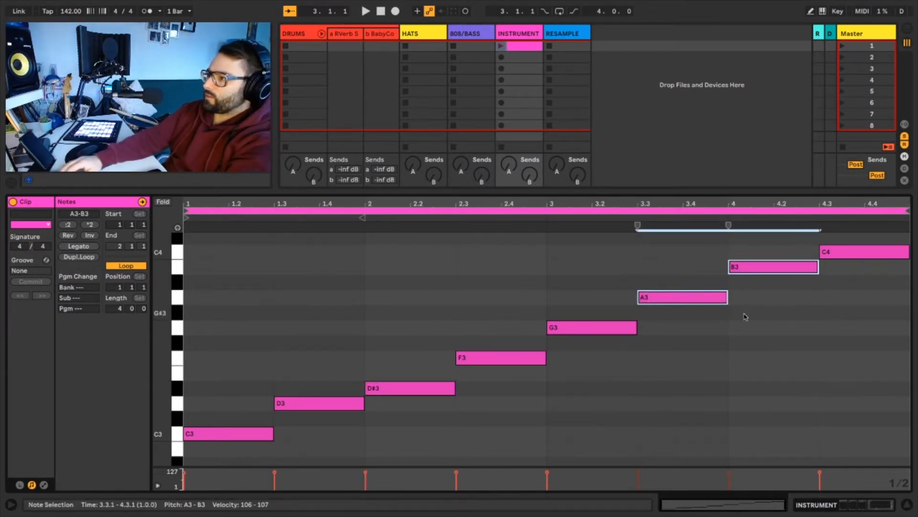
{"action": "key", "text": "Down"}
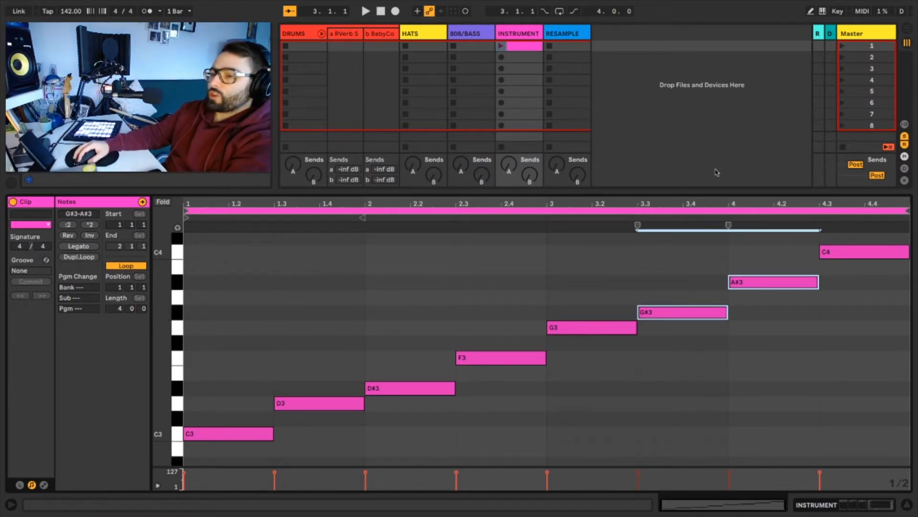
{"action": "left_click", "coordinate": [843, 46]}
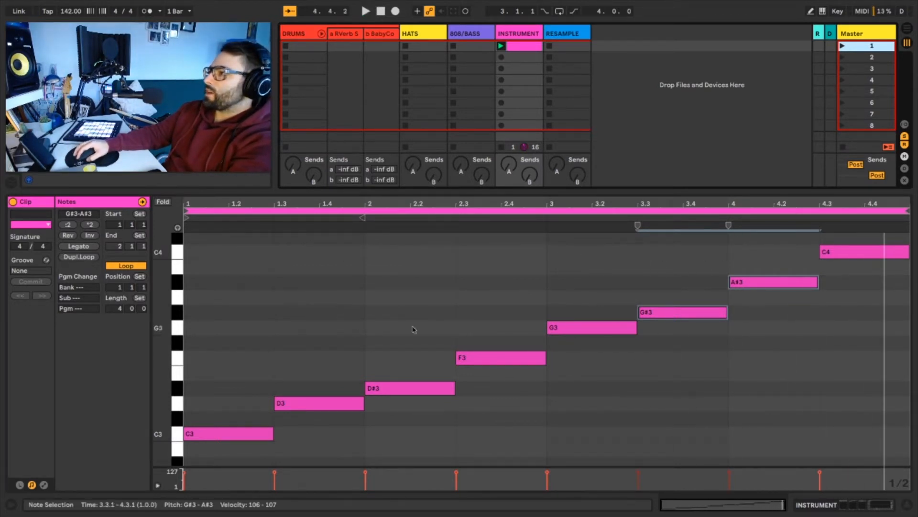
- Stack half-bar notes C3, D3, E3, F3, G3, A3 and B3 at bar 1 and delete all other scale notes
{"action": "left_click", "coordinate": [832, 255]}
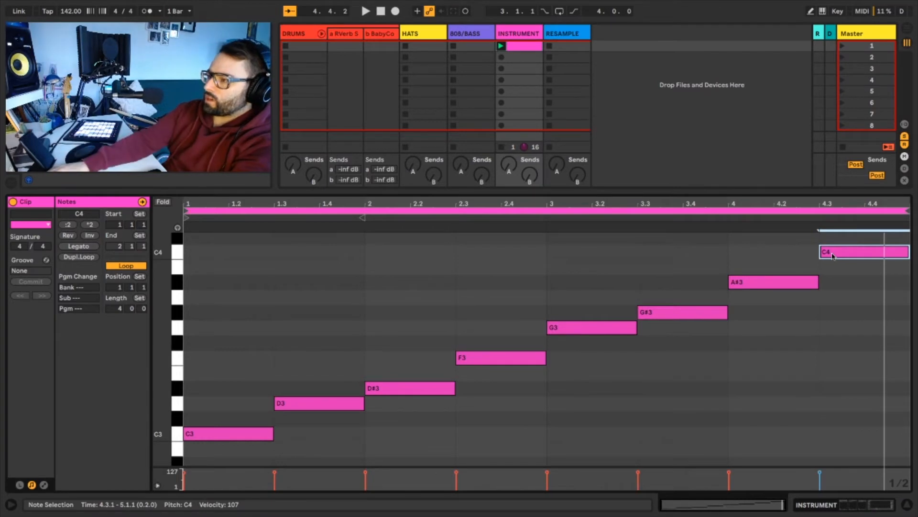
{"action": "key", "text": "Delete"}
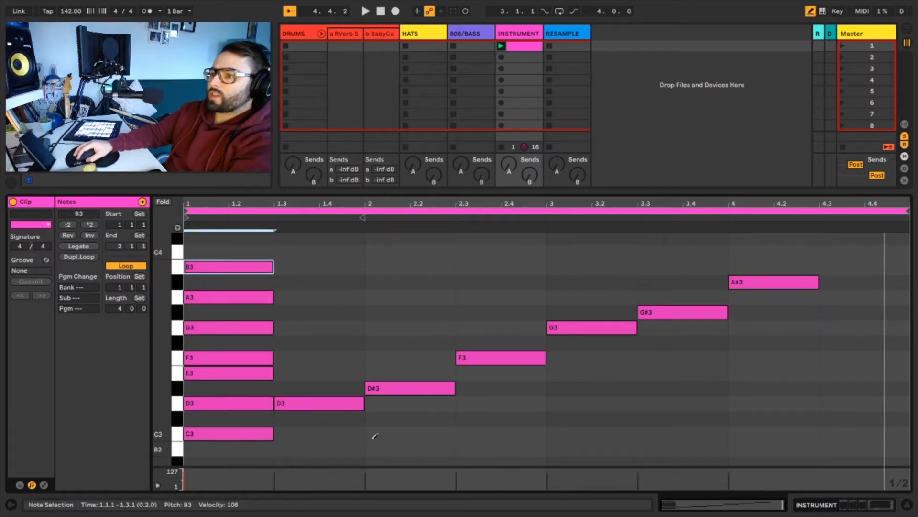
{"action": "left_click", "coordinate": [336, 396]}
{"action": "left_click", "coordinate": [416, 387]}
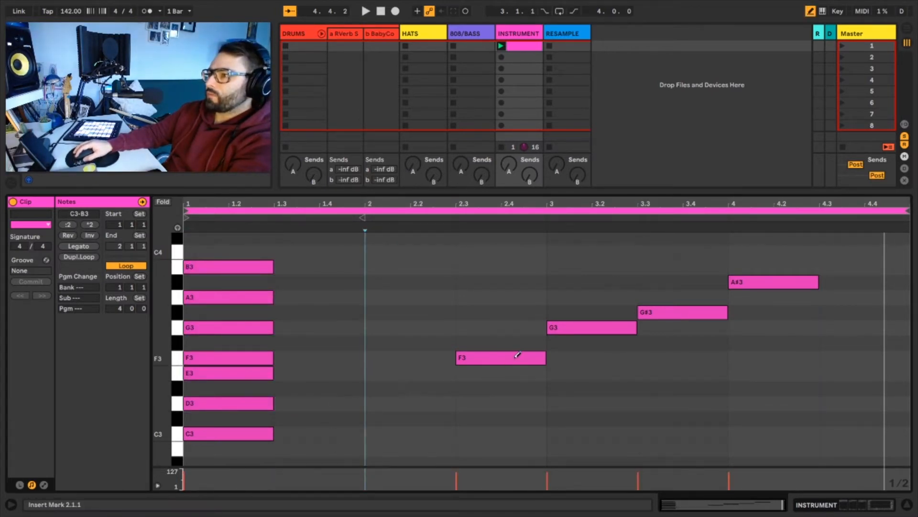
{"action": "left_click", "coordinate": [518, 358]}
{"action": "left_click_drag", "start_coordinate": [600, 323], "coordinate": [639, 310]}
{"action": "left_click", "coordinate": [664, 310]}
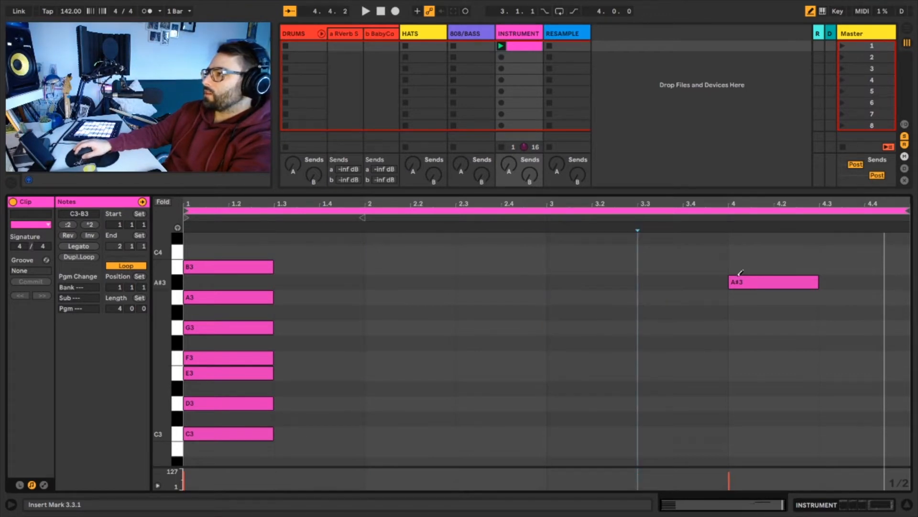
{"action": "left_click", "coordinate": [747, 279]}
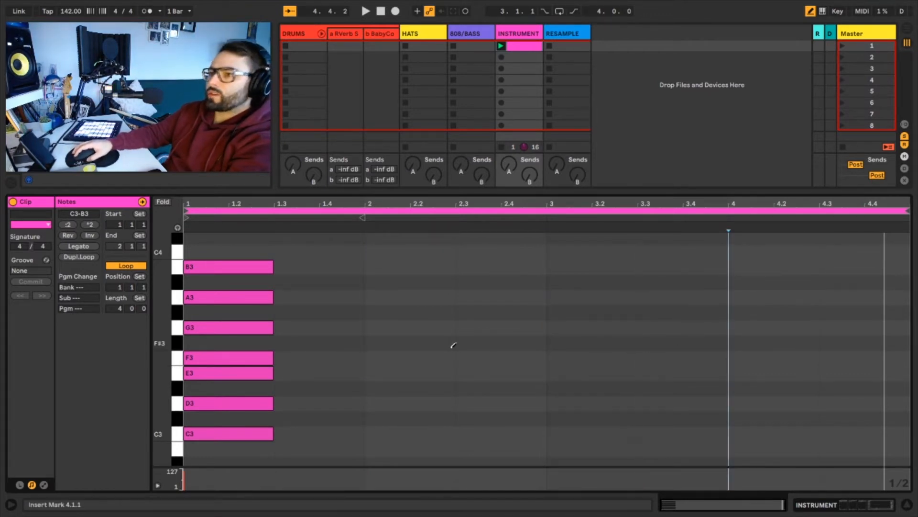
{"action": "key", "text": "b"}
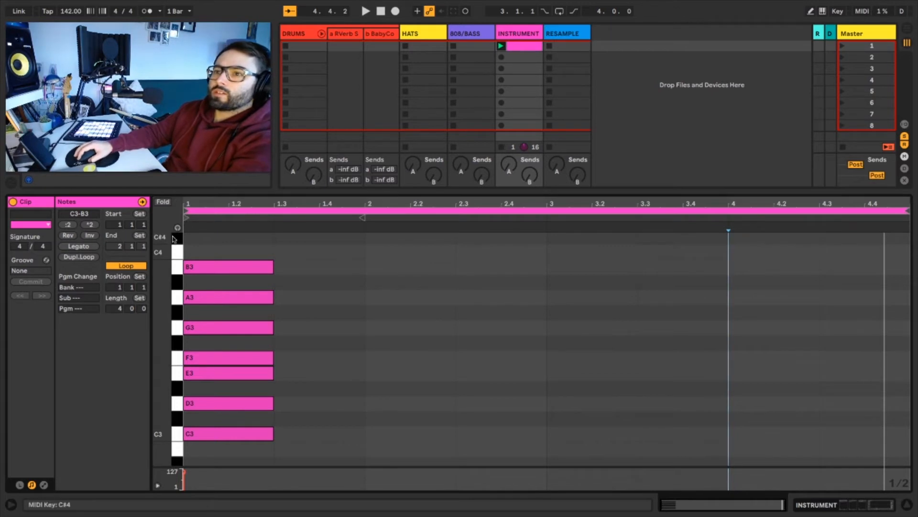
- Copy the stacked C3–B3 notes upward in octaves until the stack covers C3 to B6
{"action": "left_click_drag", "start_coordinate": [213, 238], "coordinate": [213, 475]}
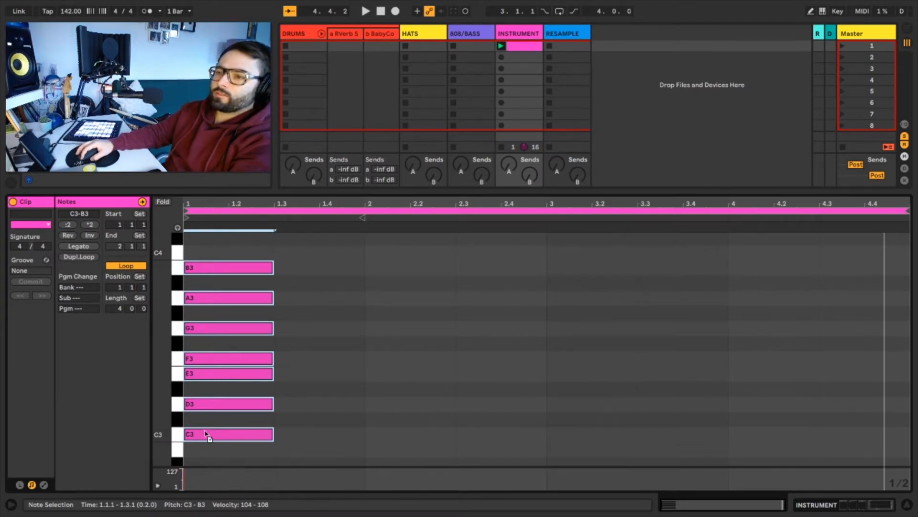
{"action": "left_click_drag", "start_coordinate": [207, 435], "coordinate": [236, 254]}
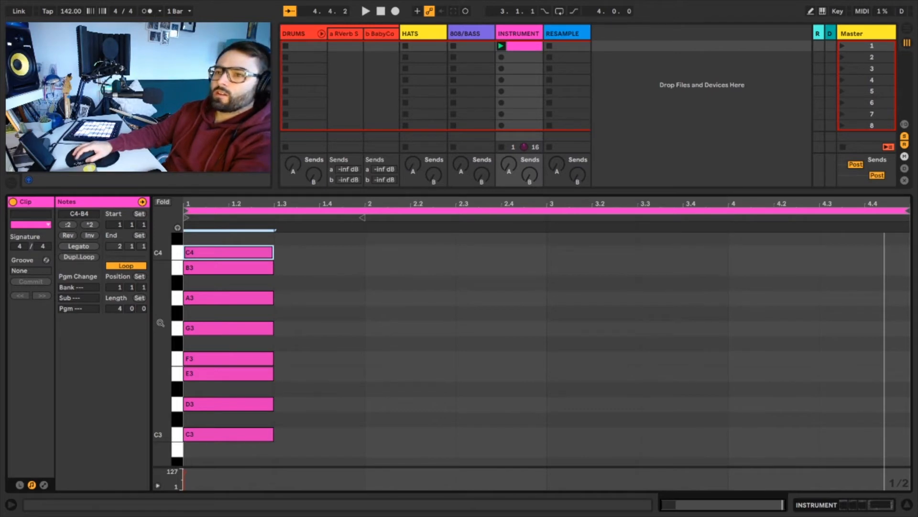
{"action": "left_click_drag", "start_coordinate": [162, 327], "coordinate": [110, 390]}
{"action": "left_click_drag", "start_coordinate": [225, 443], "coordinate": [244, 285]}
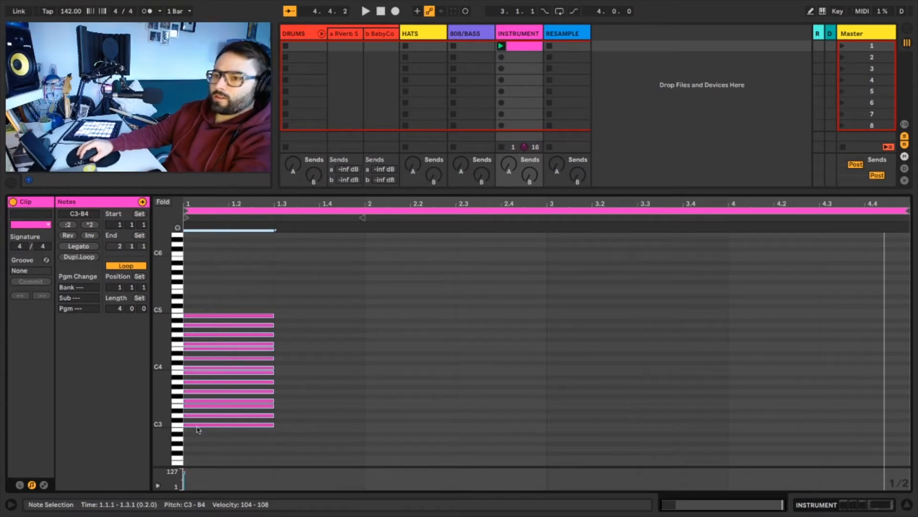
{"action": "left_click_drag", "start_coordinate": [198, 427], "coordinate": [202, 312]}
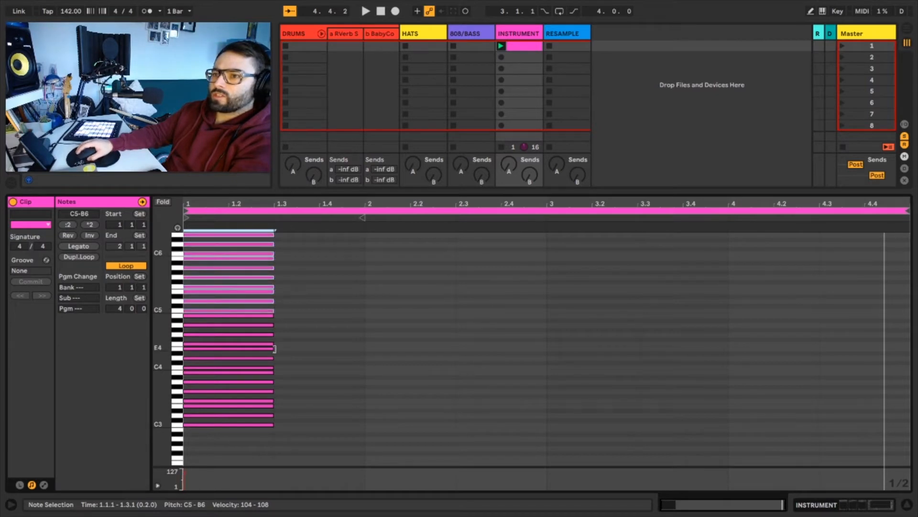
{"action": "scroll", "coordinate": [280, 368], "scroll_direction": "up", "scroll_amount": 2}
{"action": "scroll", "coordinate": [280, 368], "scroll_direction": "down", "scroll_amount": 2}
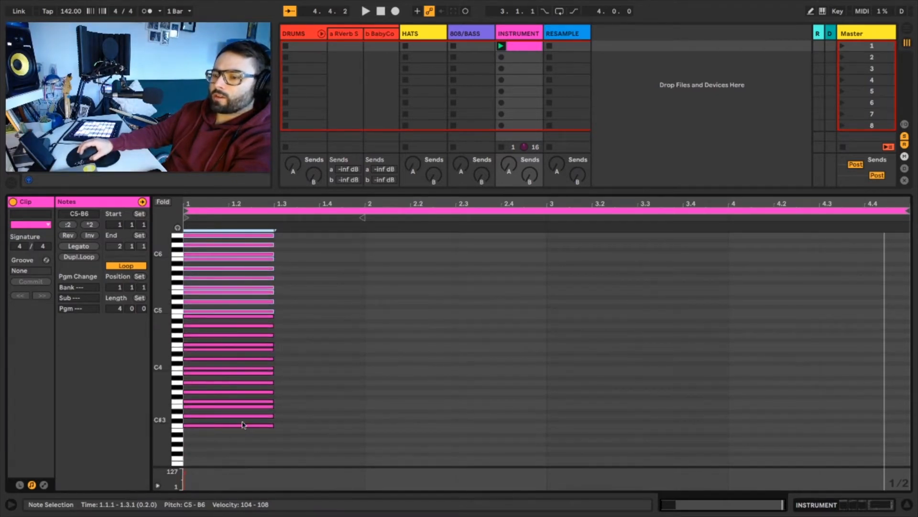
- Copy the whole C3–B6 stack four octaves down so the copies span C-1 to B2
{"action": "key", "text": "ctrl+a"}
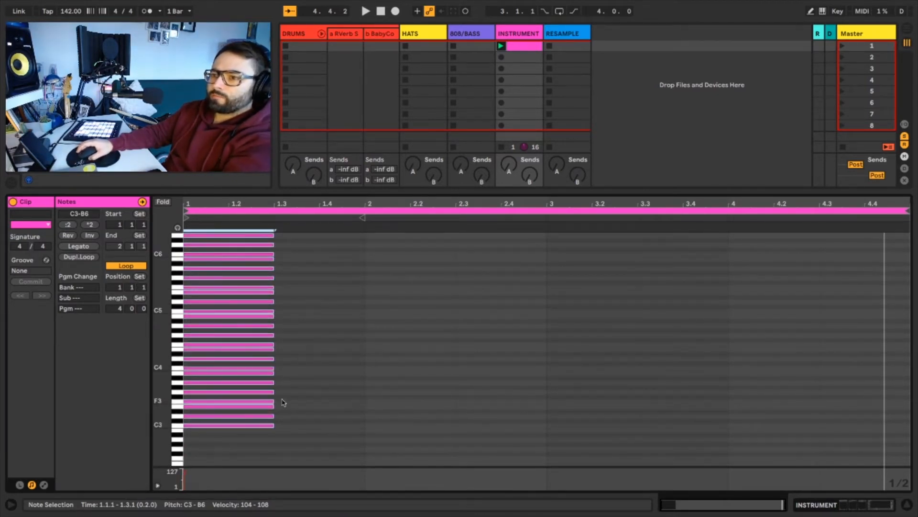
{"action": "scroll", "coordinate": [312, 365], "scroll_direction": "down", "scroll_amount": 1}
{"action": "scroll", "coordinate": [311, 365], "scroll_direction": "down", "scroll_amount": 3}
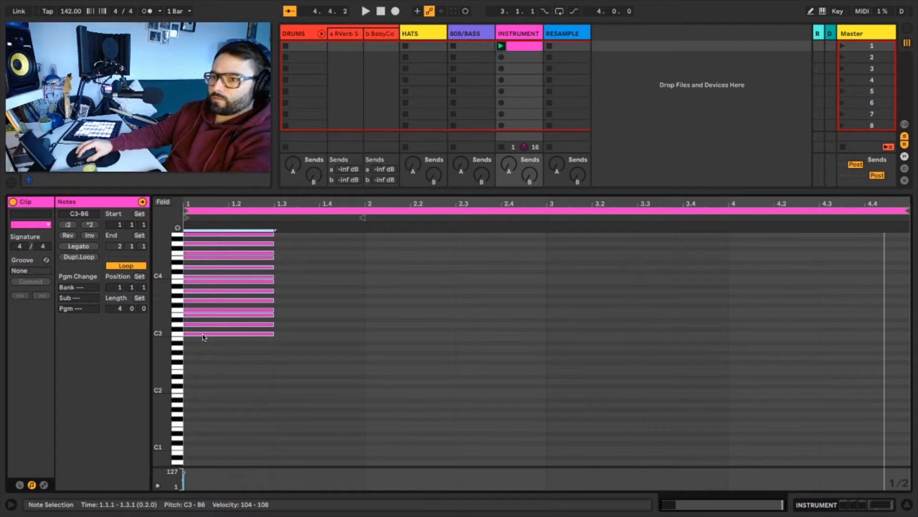
{"action": "left_click_drag", "start_coordinate": [202, 337], "coordinate": [208, 439]}
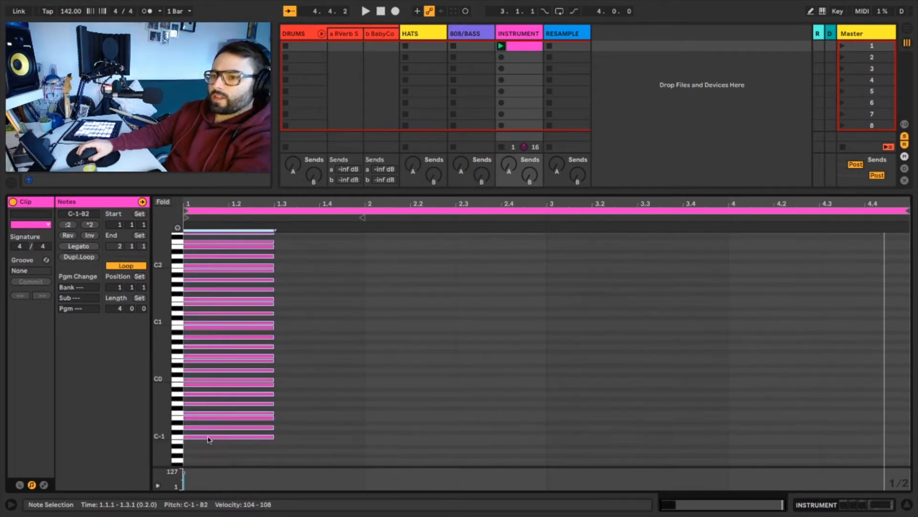
- Fold the note editor so that only the key rows containing notes are shown
{"action": "scroll", "coordinate": [303, 354], "scroll_direction": "up", "scroll_amount": 12}
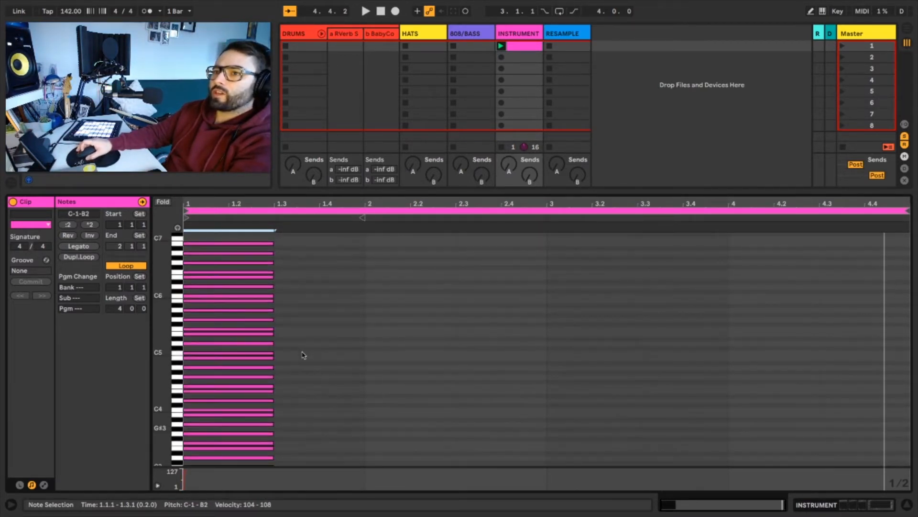
{"action": "scroll", "coordinate": [303, 355], "scroll_direction": "up", "scroll_amount": 5}
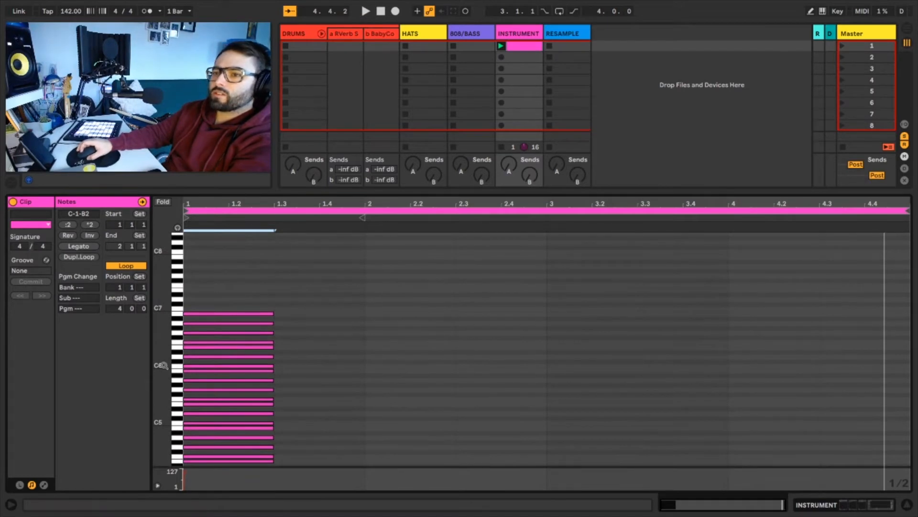
{"action": "scroll", "coordinate": [163, 365], "scroll_direction": "down", "scroll_amount": 20}
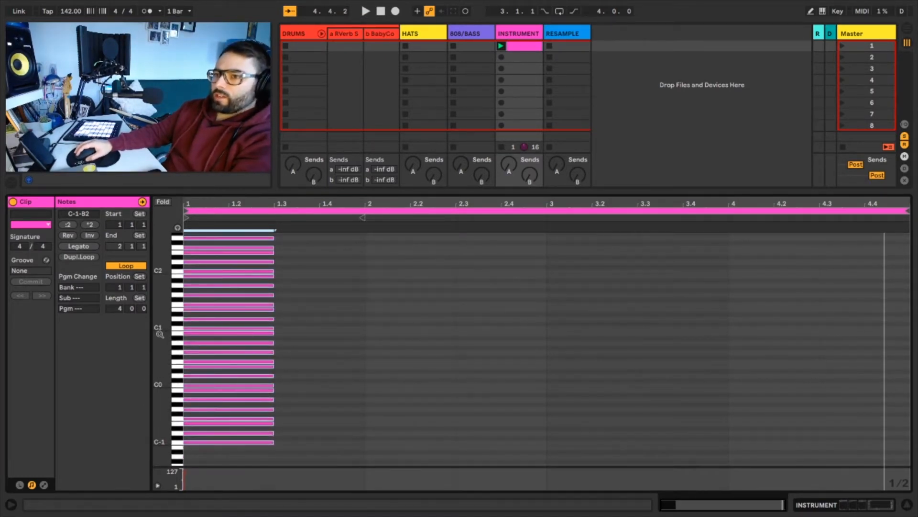
{"action": "left_click", "coordinate": [163, 202]}
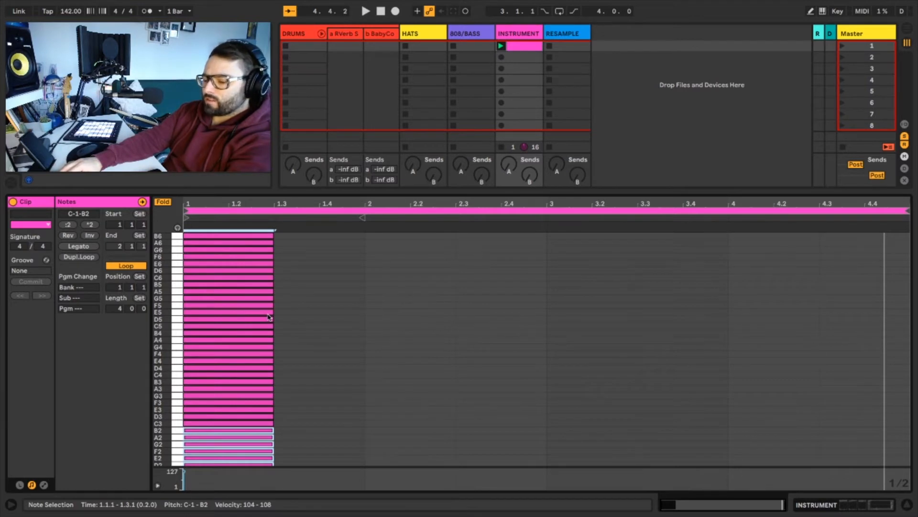
- Move all stacked notes half a bar earlier, ahead of the clip start, and deactivate them
{"action": "key", "text": "ctrl+a"}
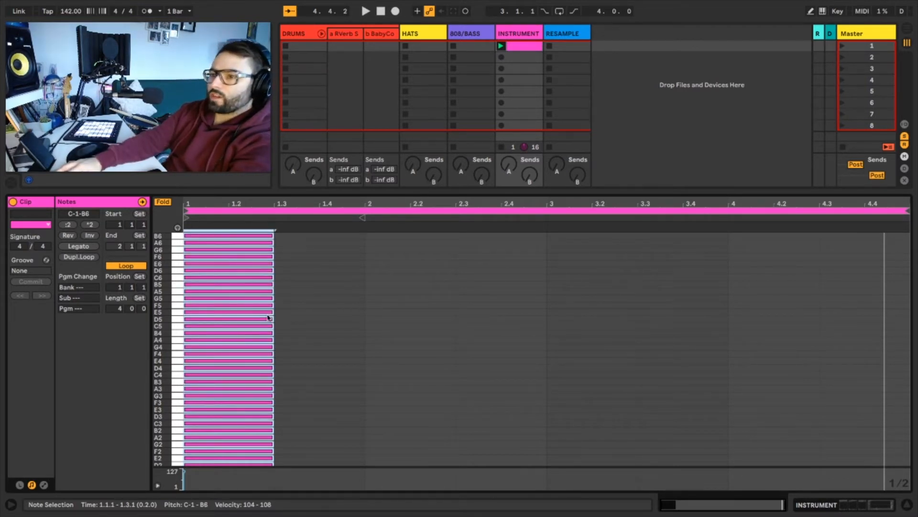
{"action": "key", "text": "Left"}
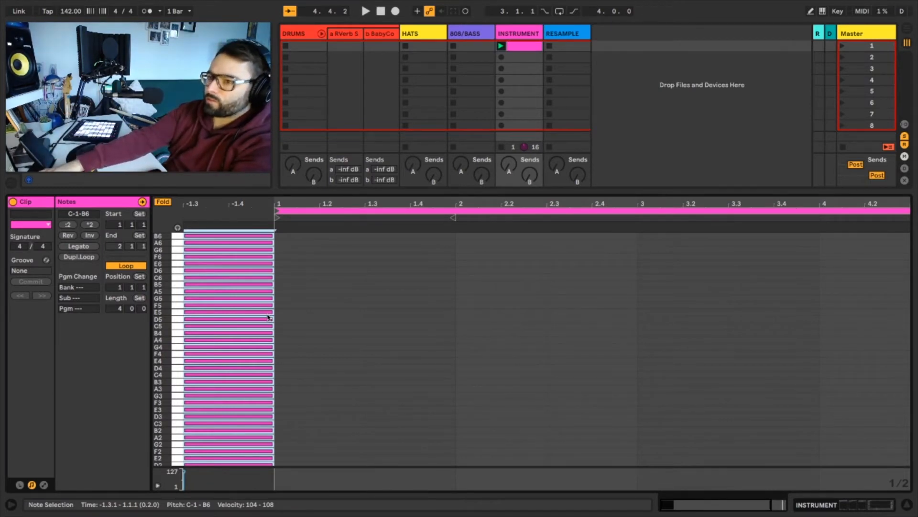
{"action": "key", "text": "0"}
{"action": "left_click_drag", "start_coordinate": [512, 205], "coordinate": [437, 203]}
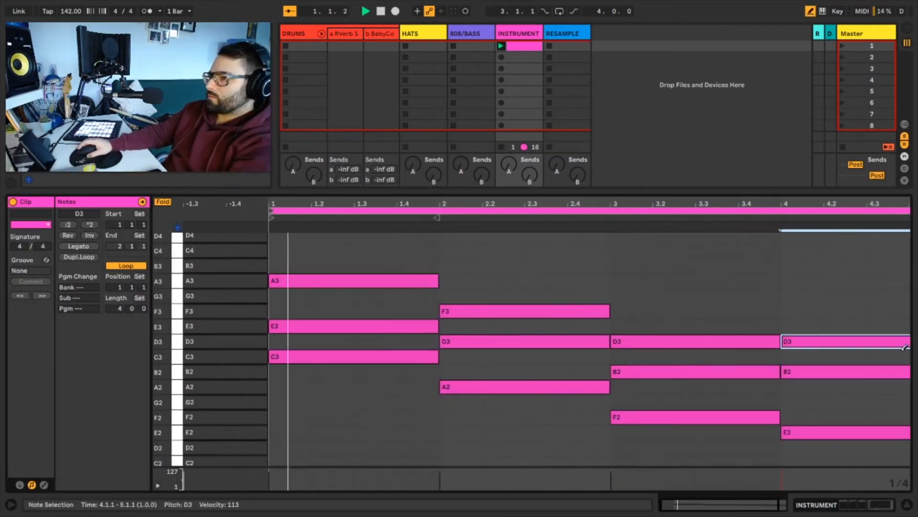
- Lower the middle note of the bar 3 chord to A2 and copy the lowest note of all four chords one octave down
{"action": "left_click_drag", "start_coordinate": [591, 371], "coordinate": [591, 401]}
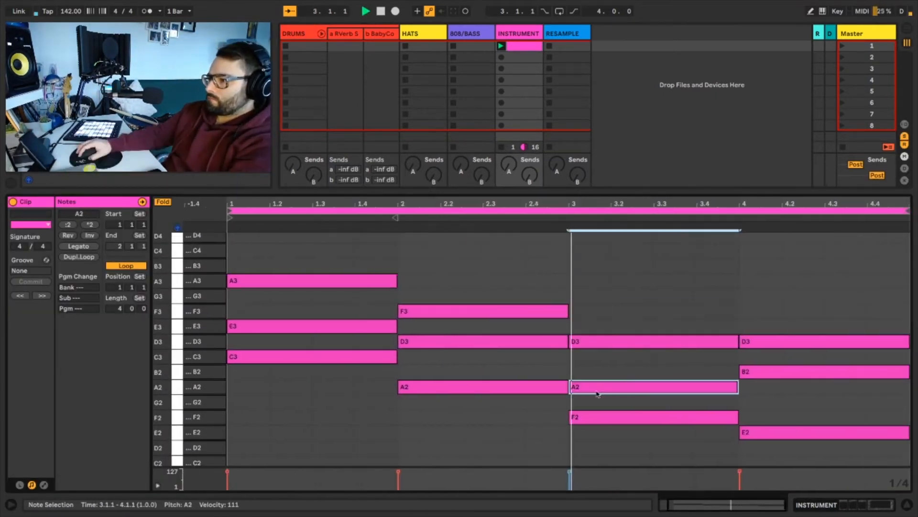
{"action": "scroll", "coordinate": [388, 414], "scroll_direction": "down", "scroll_amount": 2}
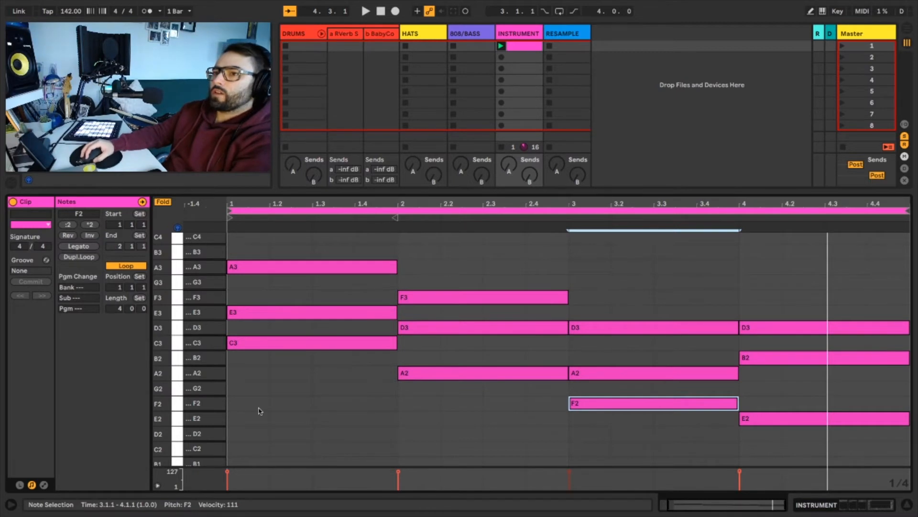
{"action": "scroll", "coordinate": [415, 337], "scroll_direction": "down", "scroll_amount": 5}
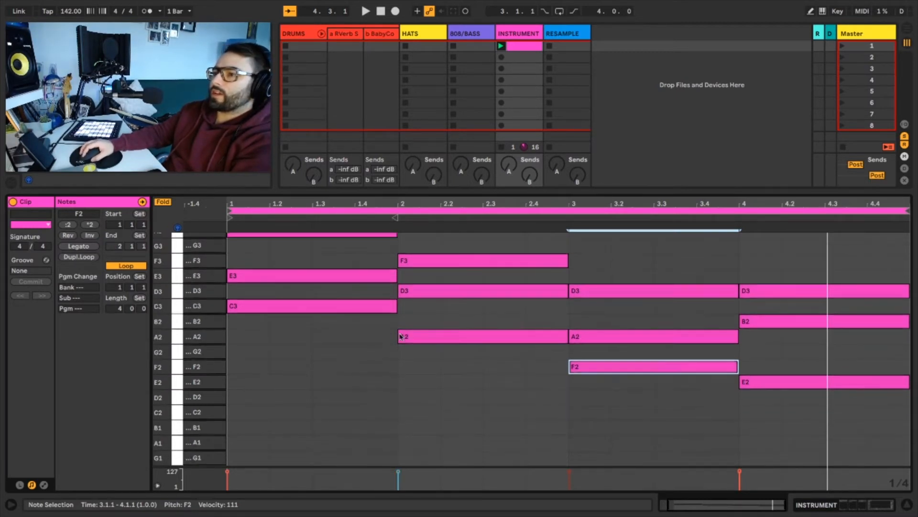
{"action": "scroll", "coordinate": [396, 344], "scroll_direction": "up", "scroll_amount": 3}
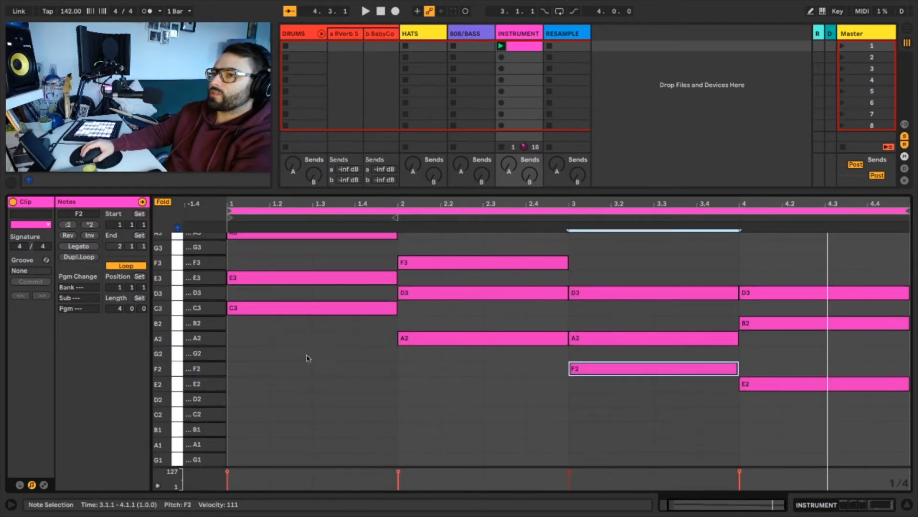
{"action": "left_click", "coordinate": [296, 308]}
{"action": "left_click", "coordinate": [414, 340], "text": "shift"}
{"action": "left_click", "coordinate": [591, 368], "text": "shift"}
{"action": "left_click", "coordinate": [760, 384], "text": "shift"}
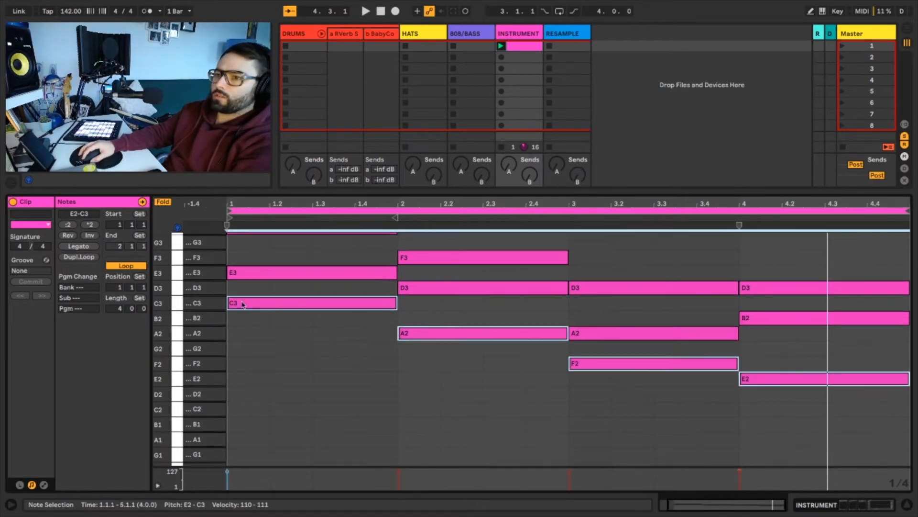
{"action": "left_click_drag", "start_coordinate": [243, 304], "coordinate": [243, 409], "text": "alt"}
{"action": "key", "text": "space"}
{"action": "key", "text": "space"}
- Draw the first half of a melody above the chords: C5 at 1.3, D5 at bar 2, and short E5, D5, C5, A4 notes from 2.3
{"action": "scroll", "coordinate": [250, 353], "scroll_direction": "up", "scroll_amount": 10}
{"action": "key", "text": "b"}
{"action": "left_click", "coordinate": [373, 328]}
{"action": "left_click", "coordinate": [451, 313]}
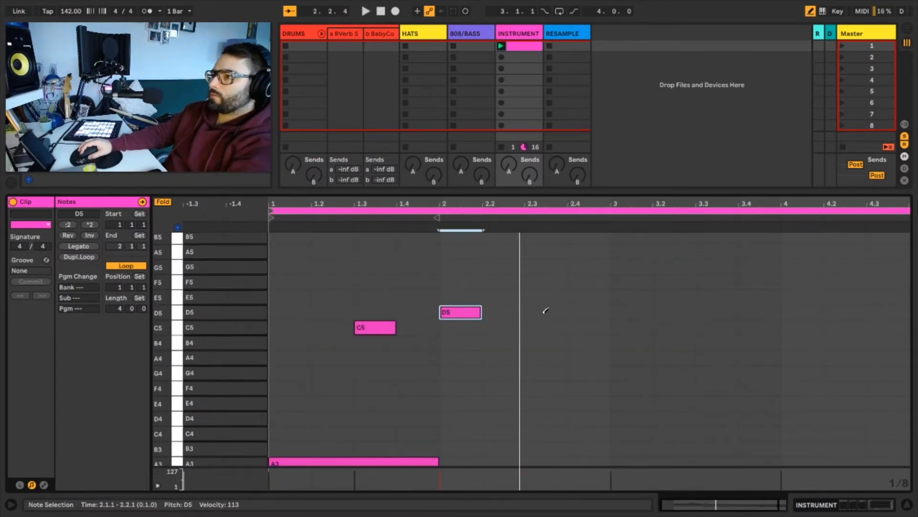
{"action": "left_click", "coordinate": [535, 298]}
{"action": "left_click", "coordinate": [557, 312]}
{"action": "left_click", "coordinate": [579, 328]}
{"action": "left_click", "coordinate": [559, 357]}
- Complete the melody with E4 at bar 3, F4 at 3.3, E4 across bar 4 and C5 from 4.3, playing it back
{"action": "left_click", "coordinate": [579, 403]}
{"action": "key", "text": "space"}
{"action": "left_click_drag", "start_coordinate": [664, 388], "coordinate": [727, 388]}
{"action": "left_click_drag", "start_coordinate": [747, 403], "coordinate": [902, 403]}
{"action": "key", "text": "space"}
{"action": "key", "text": "space"}
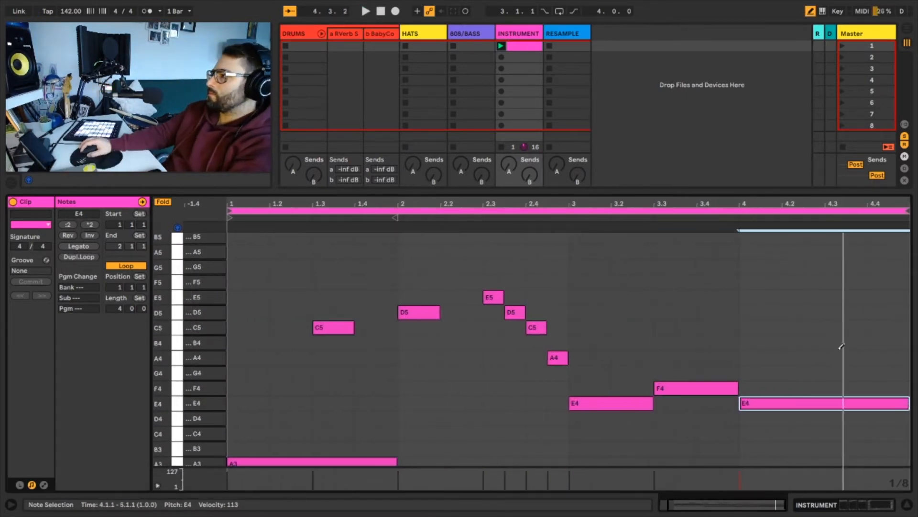
{"action": "left_click_drag", "start_coordinate": [835, 327], "coordinate": [902, 328]}
{"action": "key", "text": "space"}
{"action": "key", "text": "space"}
{"action": "left_click_drag", "start_coordinate": [463, 204], "coordinate": [463, 198]}
{"action": "left_click_drag", "start_coordinate": [167, 306], "coordinate": [161, 304]}
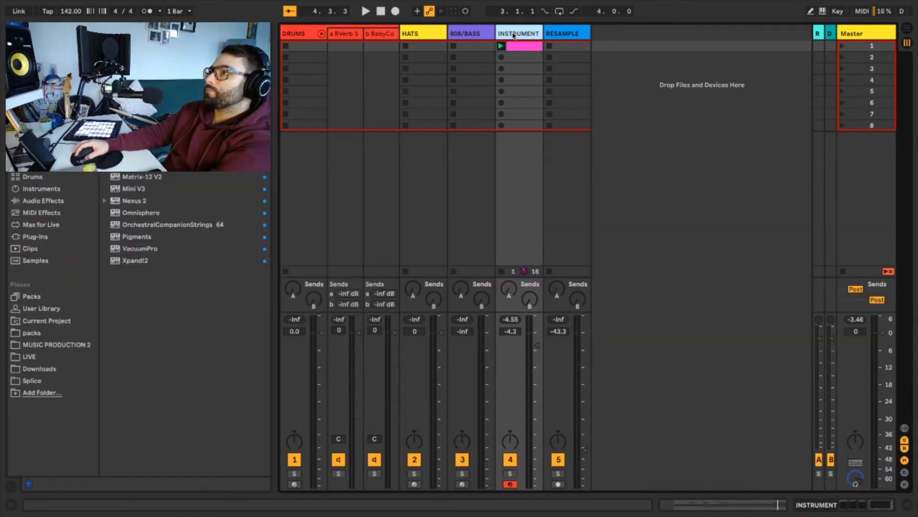
- Duplicate the INSTRUMENT track and rename the copy as Chords
{"action": "key", "text": "ctrl+d"}
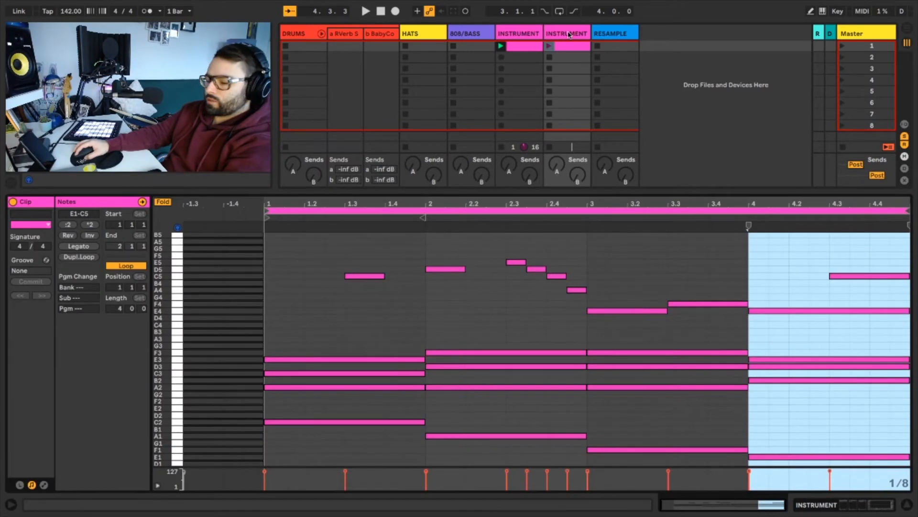
{"action": "left_click", "coordinate": [569, 35]}
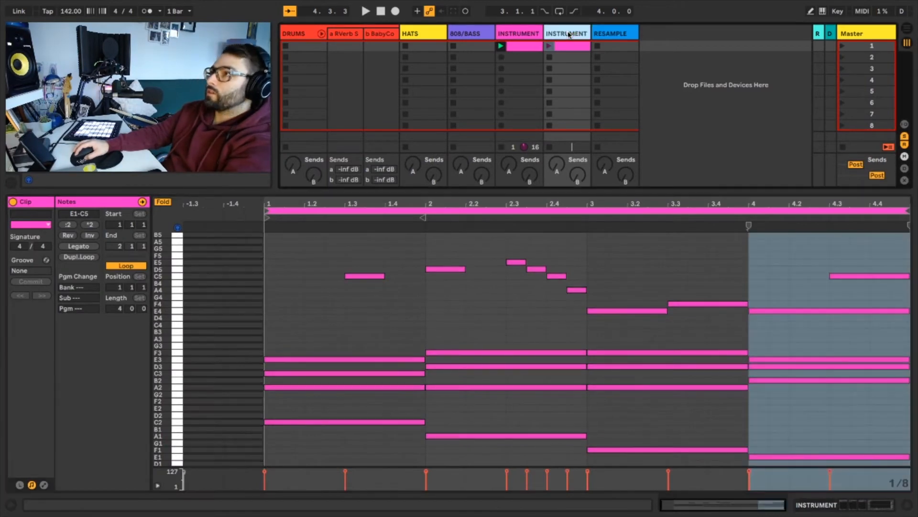
{"action": "key", "text": "ctrl+r"}
{"action": "type", "text": "Chords"}
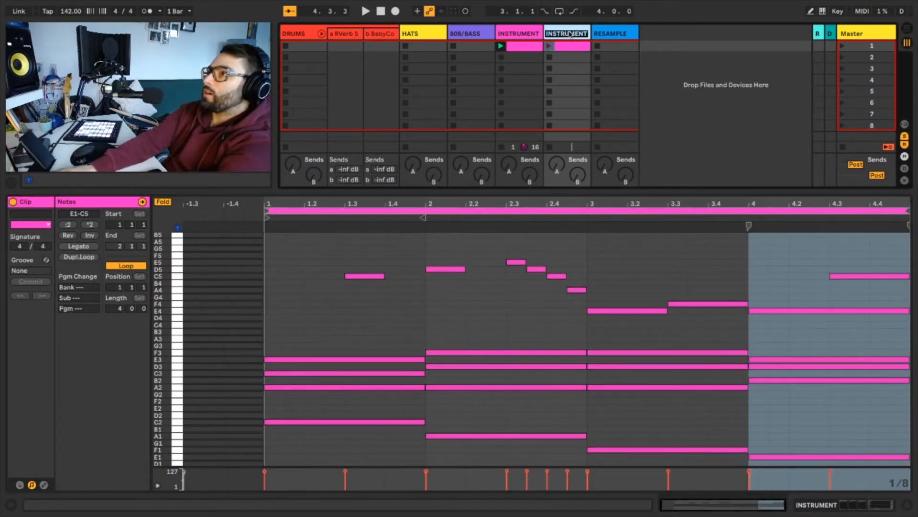
{"action": "key", "text": "Return"}
- Delete the melody notes from the Chords clip and select its four low root notes
{"action": "left_click", "coordinate": [570, 46]}
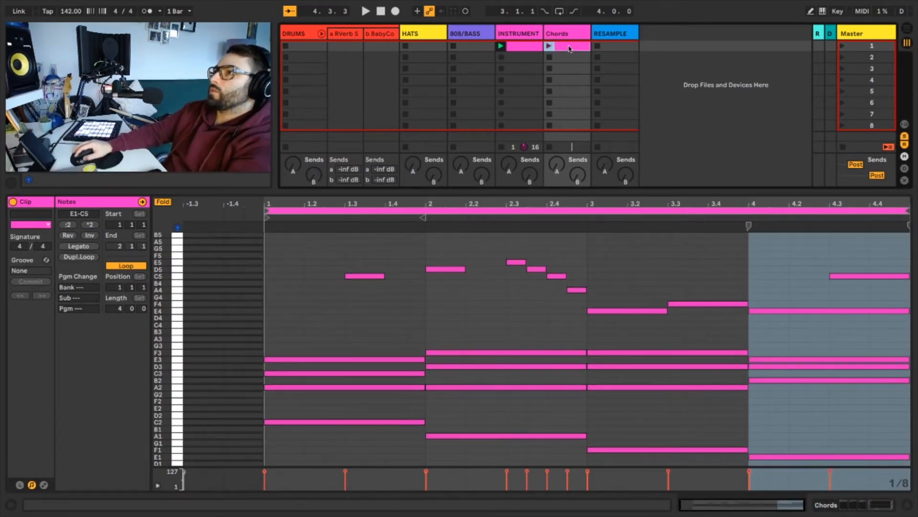
{"action": "left_click_drag", "start_coordinate": [336, 240], "coordinate": [848, 326]}
{"action": "key", "text": "Delete"}
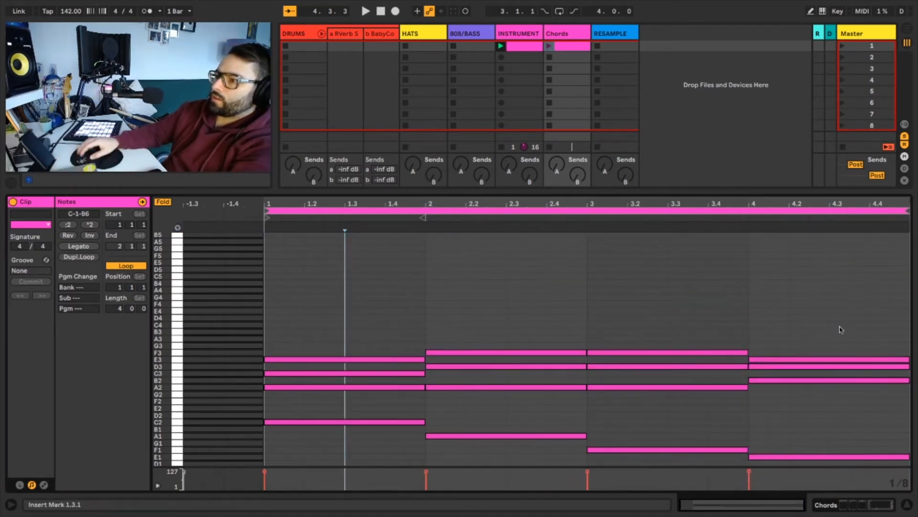
{"action": "scroll", "coordinate": [276, 449], "scroll_direction": "down", "scroll_amount": 3}
{"action": "left_click_drag", "start_coordinate": [371, 447], "coordinate": [825, 365]}
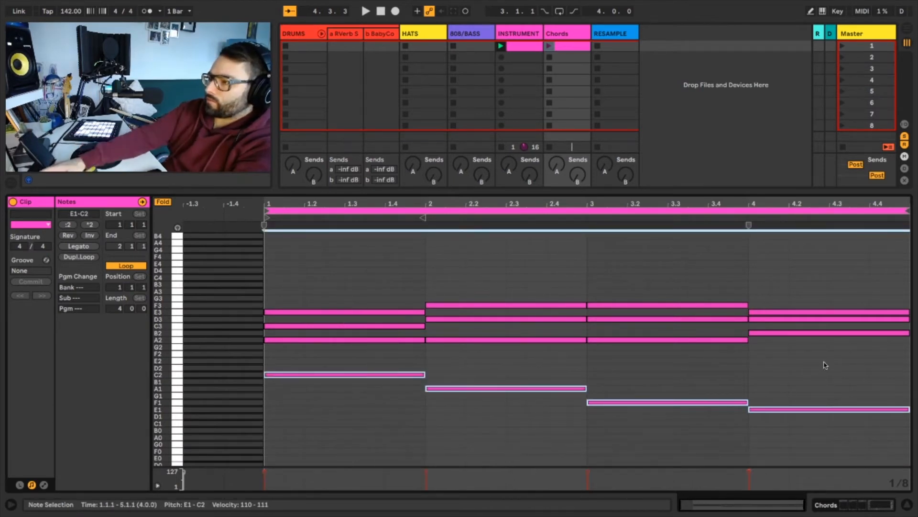
- Rename the original INSTRUMENT track as Bass and its duplicate as Melody
{"action": "left_click", "coordinate": [526, 33]}
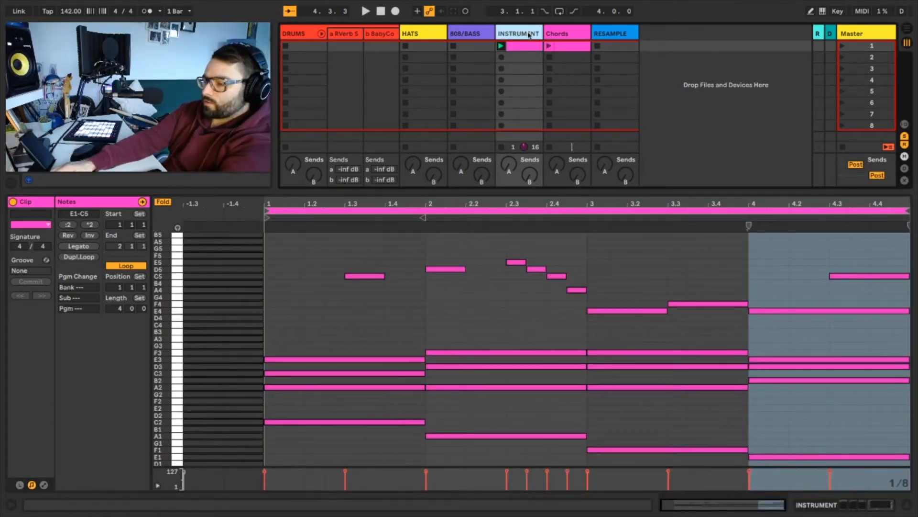
{"action": "key", "text": "ctrl+r"}
{"action": "type", "text": "B"}
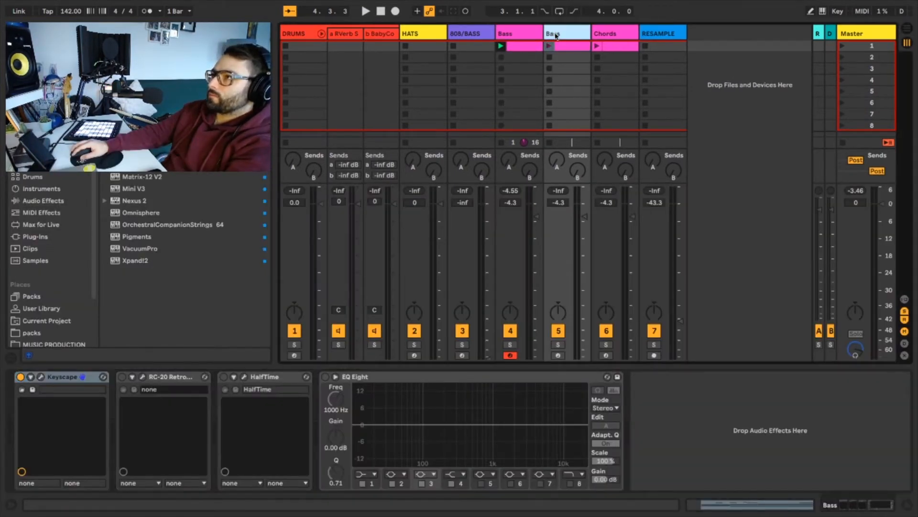
{"action": "key", "text": "ctrl+r"}
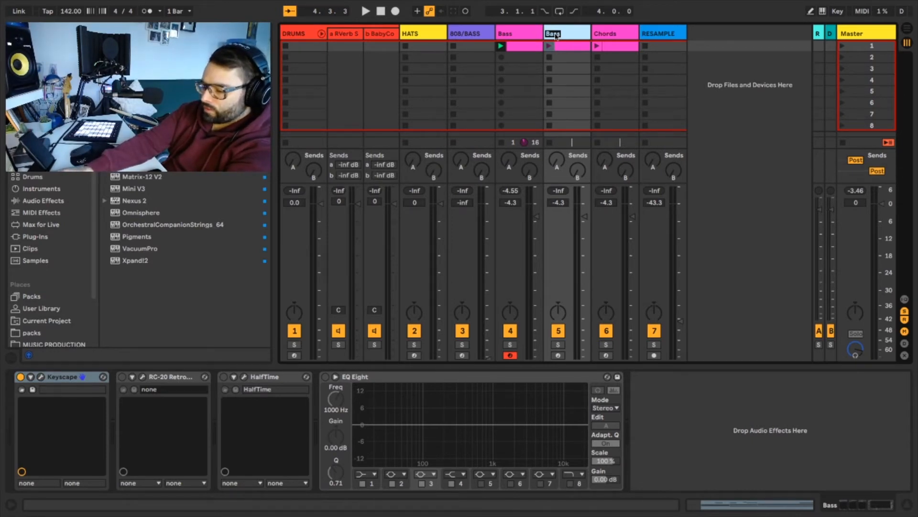
{"action": "type", "text": "Melody"}
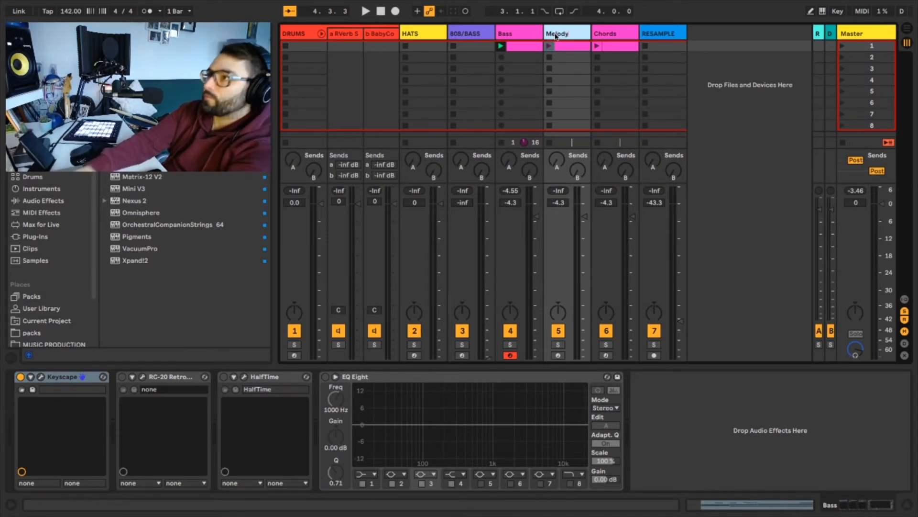
{"action": "key", "text": "Return"}
- Delete all chord and bass notes from the Melody clip, keeping only the melody line
{"action": "double_click", "coordinate": [569, 46]}
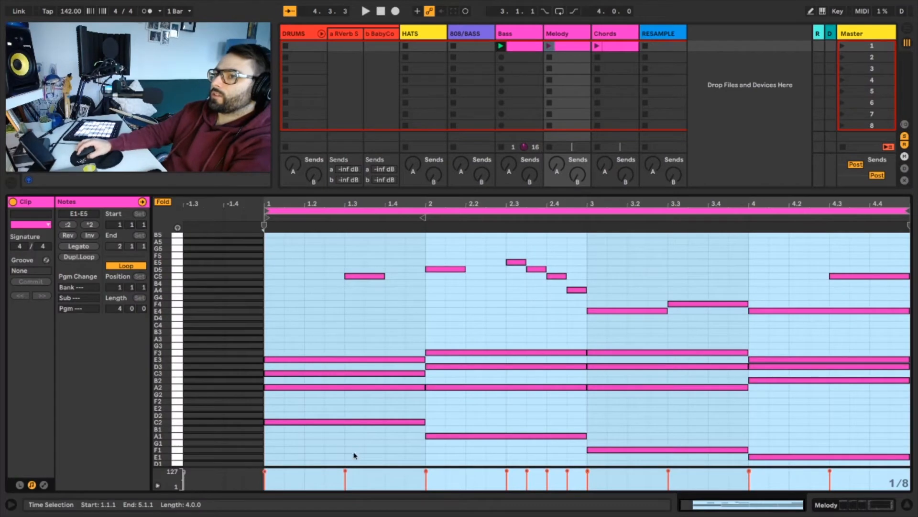
{"action": "left_click_drag", "start_coordinate": [354, 458], "coordinate": [787, 332]}
{"action": "key", "text": "Delete"}
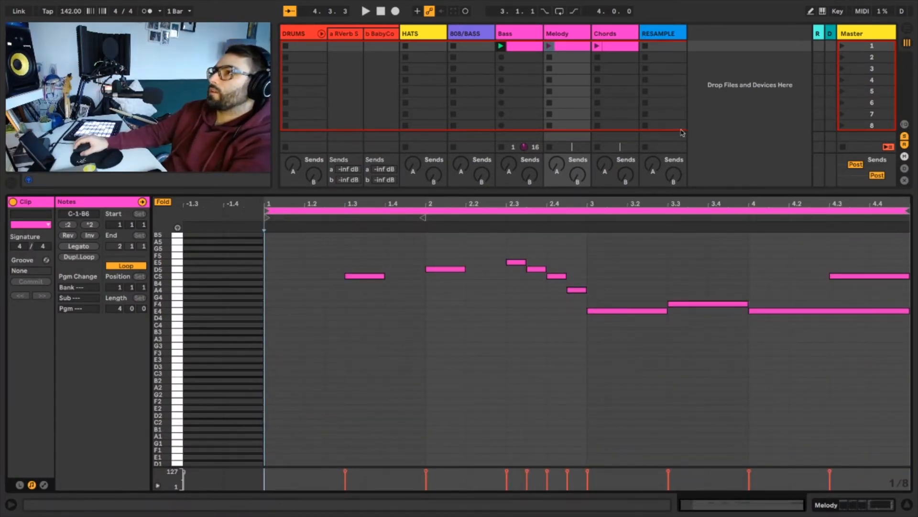
- Delete all chord and melody notes from the Bass clip, keeping only the low root notes
{"action": "left_click", "coordinate": [512, 38]}
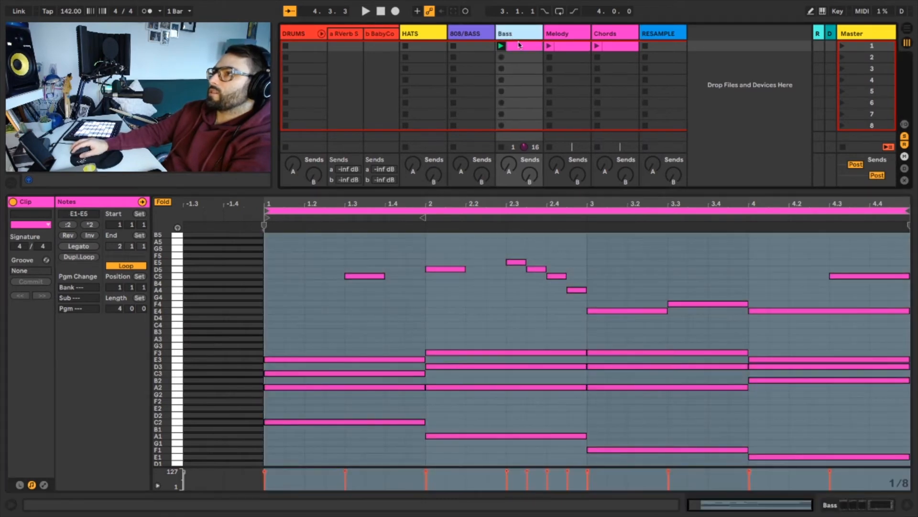
{"action": "left_click", "coordinate": [520, 49]}
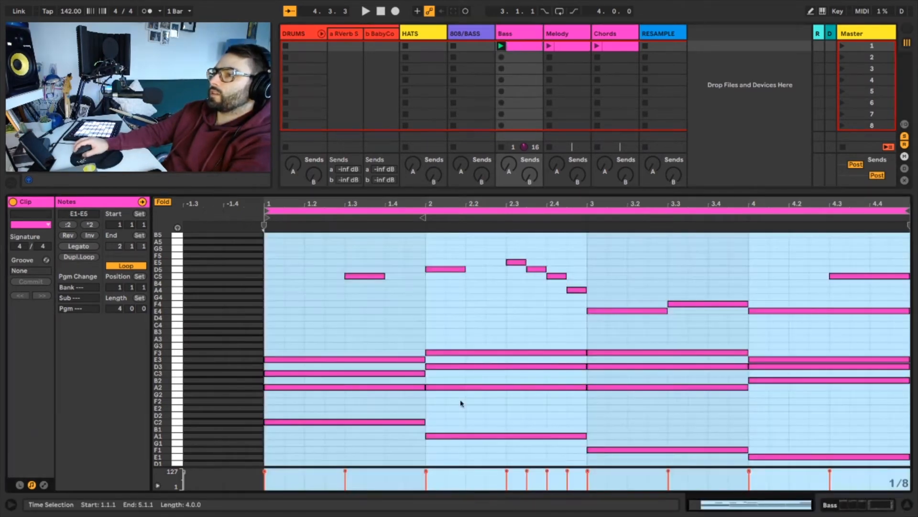
{"action": "left_click_drag", "start_coordinate": [376, 410], "coordinate": [886, 249]}
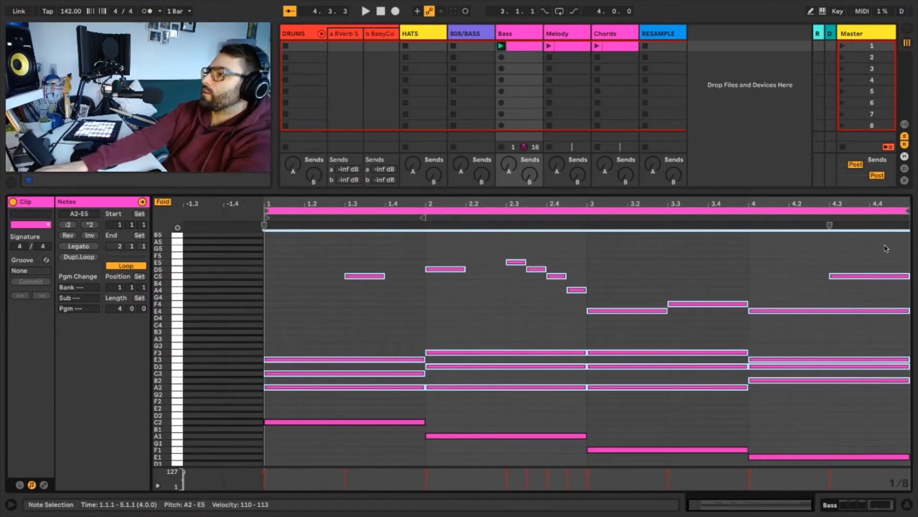
{"action": "key", "text": "Delete"}
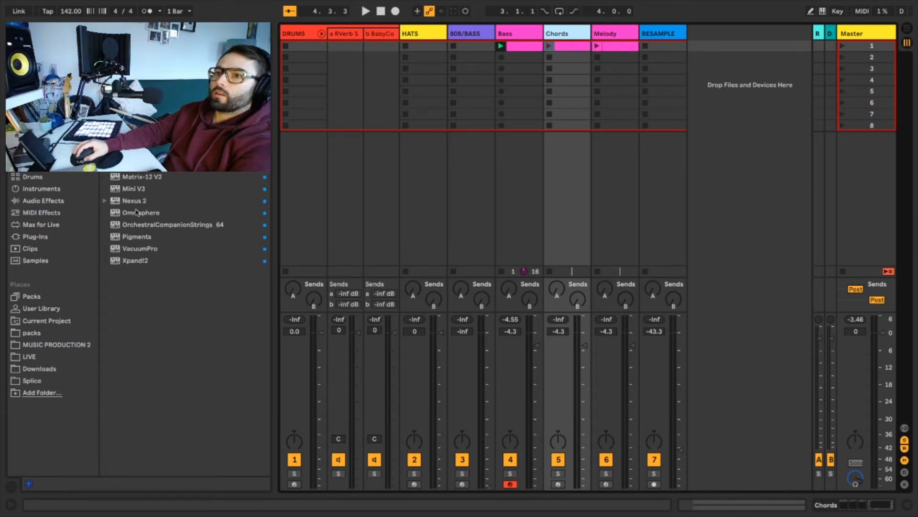
- Load Omnisphere on the Chords track with the LS 2 - KEY_06 patch from the HZE - Lightning Strikes 2 bank
{"action": "double_click", "coordinate": [139, 213]}
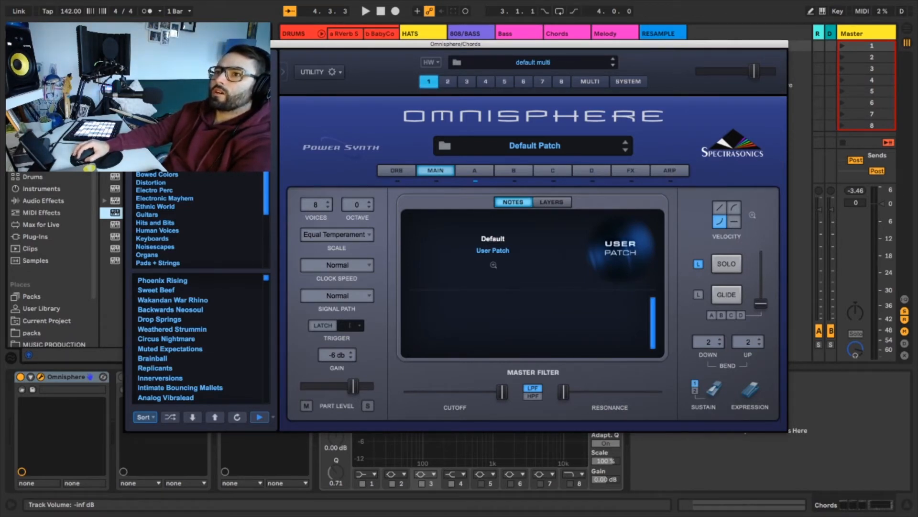
{"action": "left_click", "coordinate": [191, 110]}
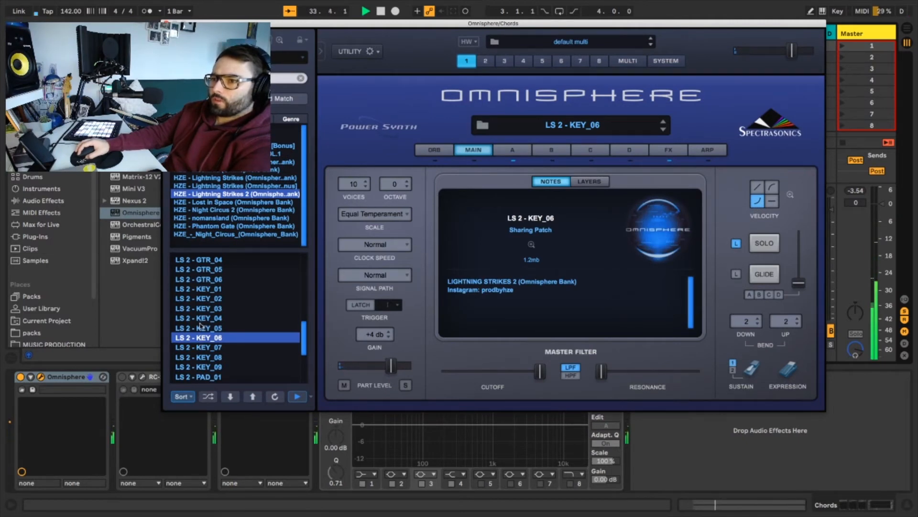
{"action": "key", "text": "space"}
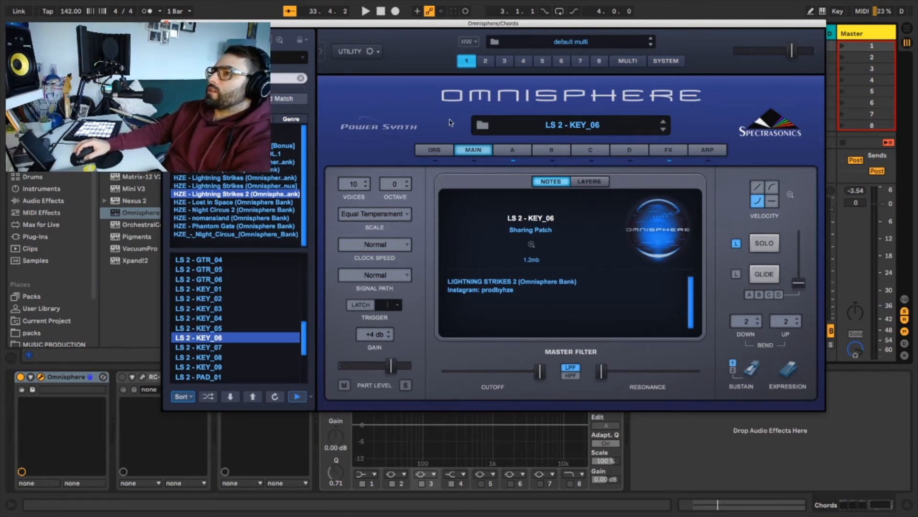
{"action": "left_click", "coordinate": [512, 150]}
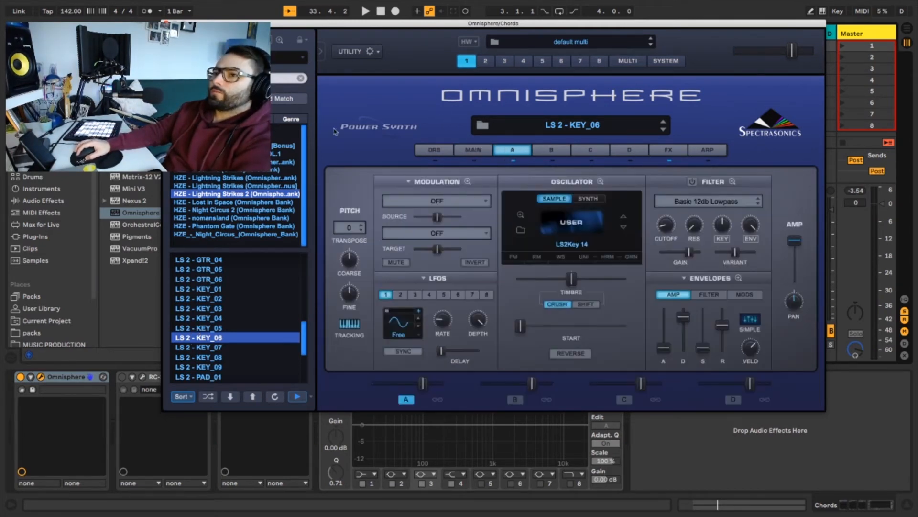
{"action": "left_click", "coordinate": [166, 24]}
- Give the Bass track the Analog Lab V preset OUTTA NOWHERE and set the track volume to -15.3 dB
{"action": "left_click", "coordinate": [525, 33]}
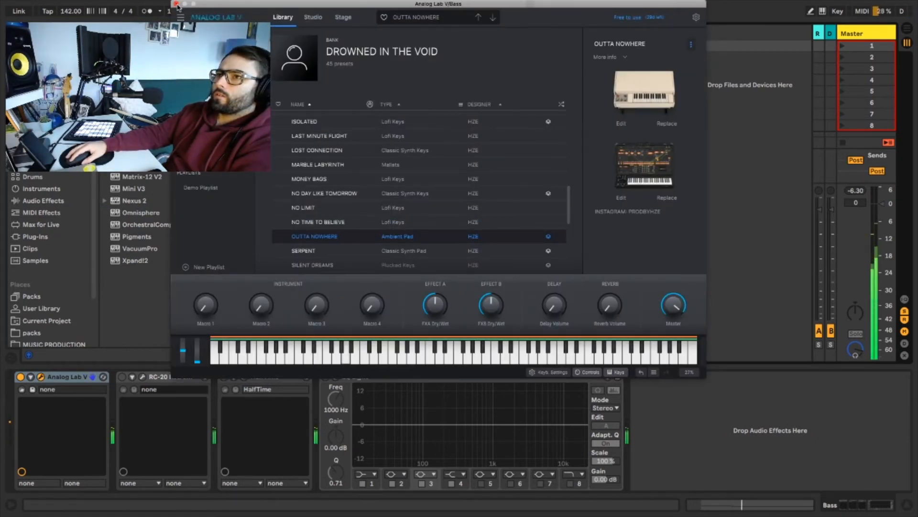
{"action": "left_click", "coordinate": [176, 4]}
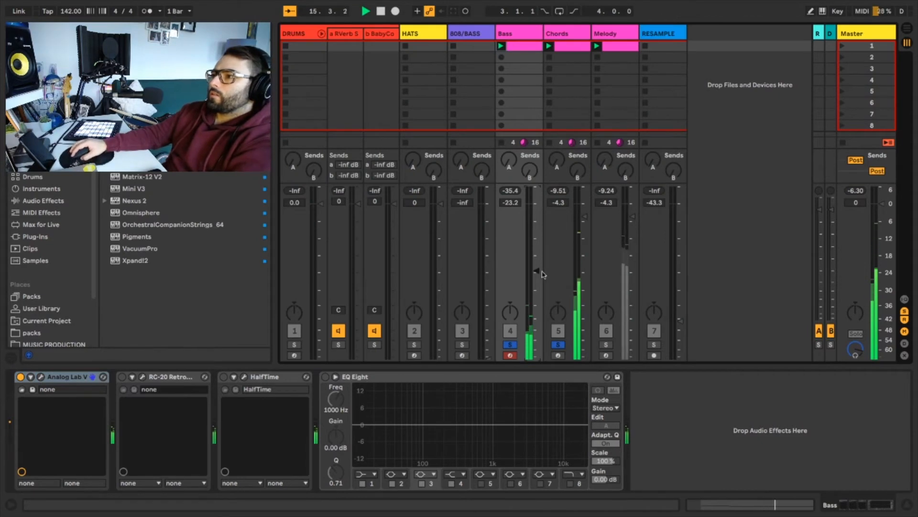
{"action": "left_click_drag", "start_coordinate": [542, 274], "coordinate": [543, 250]}
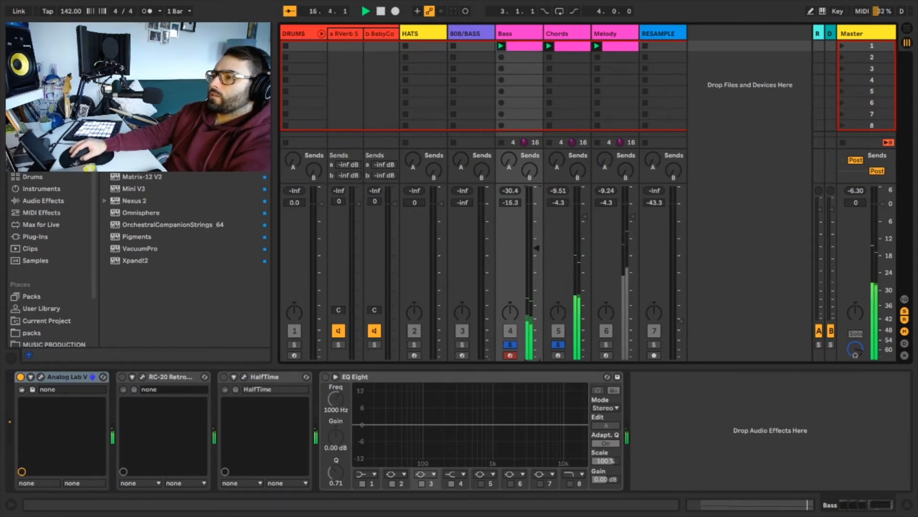
- Enable EQ Eight on the Chords track, make band 1 a steep low cut at 212 Hz, and play the result
{"action": "left_click", "coordinate": [562, 34]}
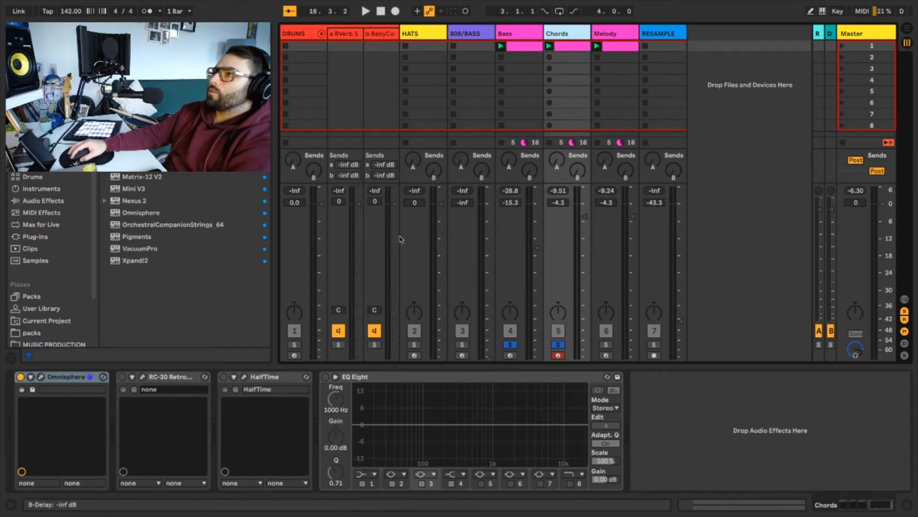
{"action": "left_click", "coordinate": [326, 376]}
{"action": "left_click", "coordinate": [374, 474]}
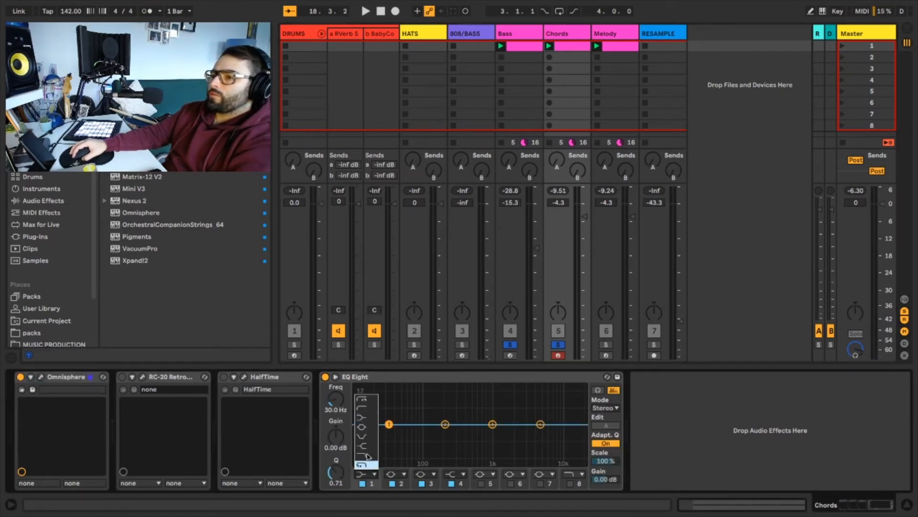
{"action": "left_click", "coordinate": [362, 399]}
{"action": "left_click_drag", "start_coordinate": [444, 433], "coordinate": [446, 433]}
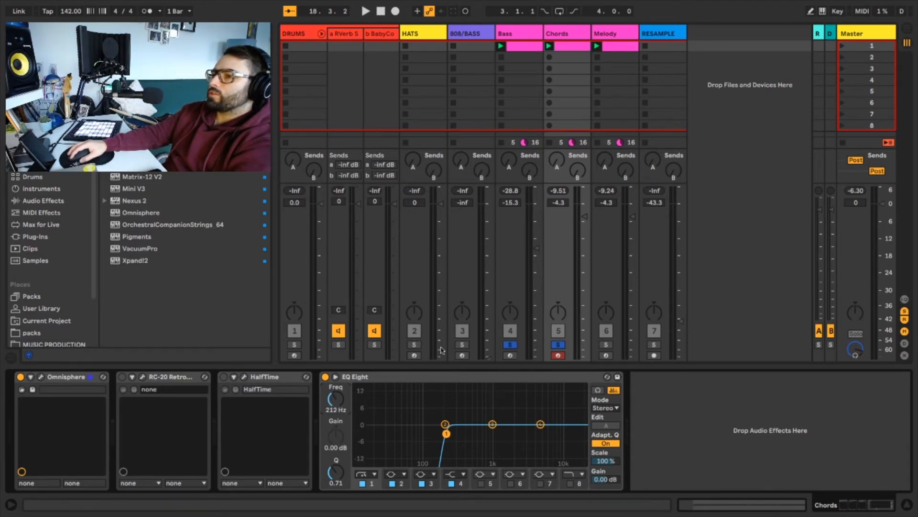
{"action": "key", "text": "space"}
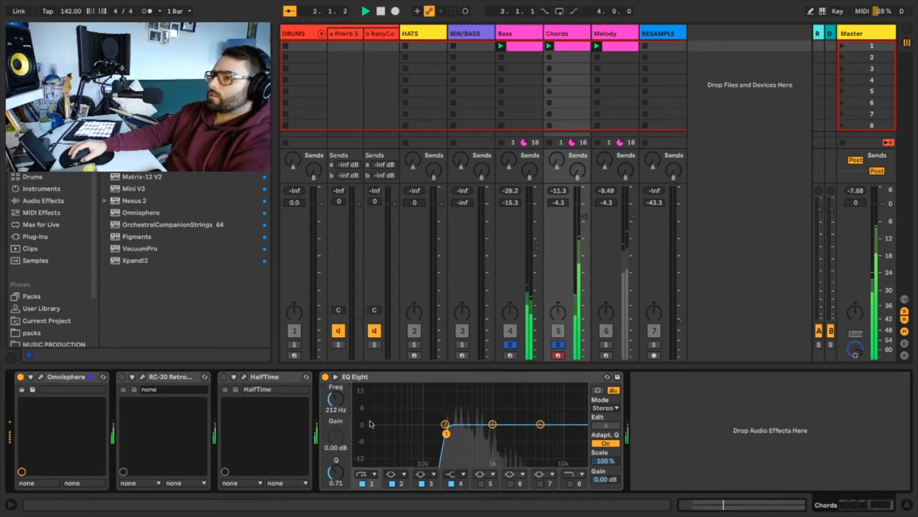
- Raise the Chords EQ low cut to 271 Hz and set the Bass track volume to -13.8 dB during playback
{"action": "left_click_drag", "start_coordinate": [446, 434], "coordinate": [454, 433]}
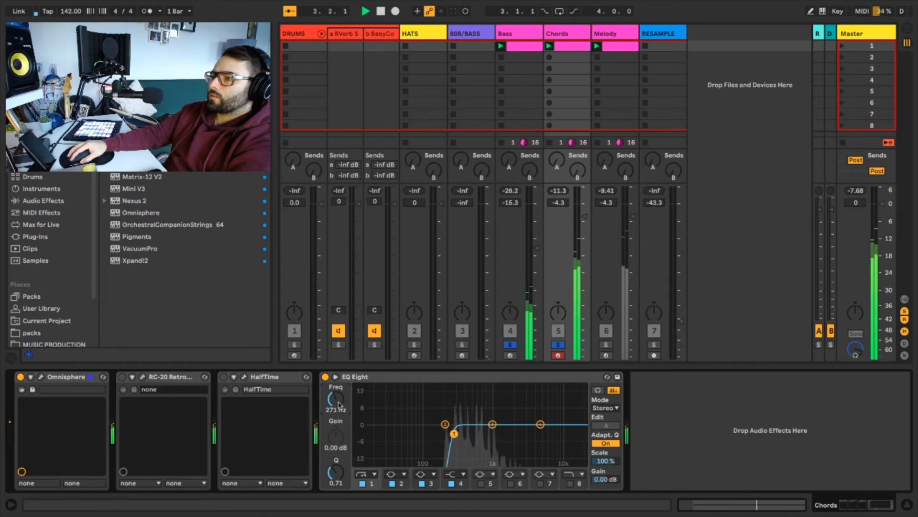
{"action": "left_click_drag", "start_coordinate": [537, 248], "coordinate": [537, 241]}
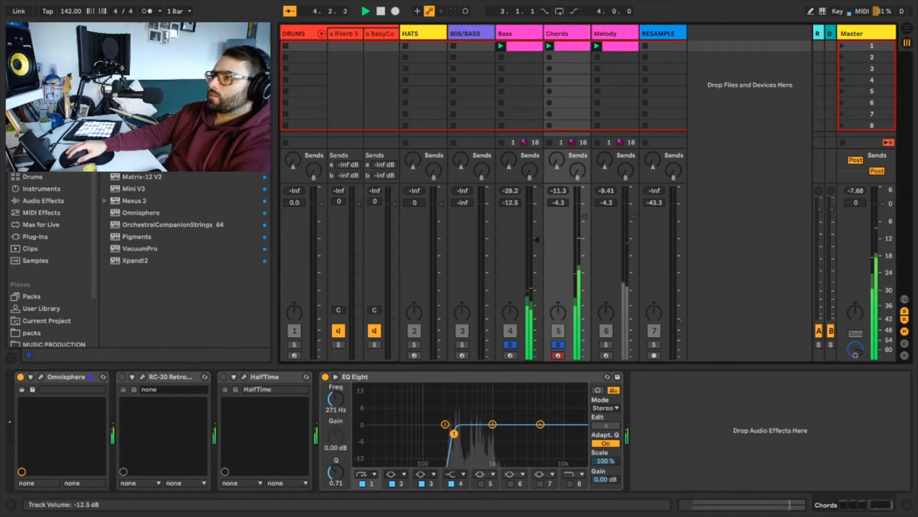
{"action": "left_click_drag", "start_coordinate": [537, 242], "coordinate": [536, 243]}
{"action": "key", "text": "space"}
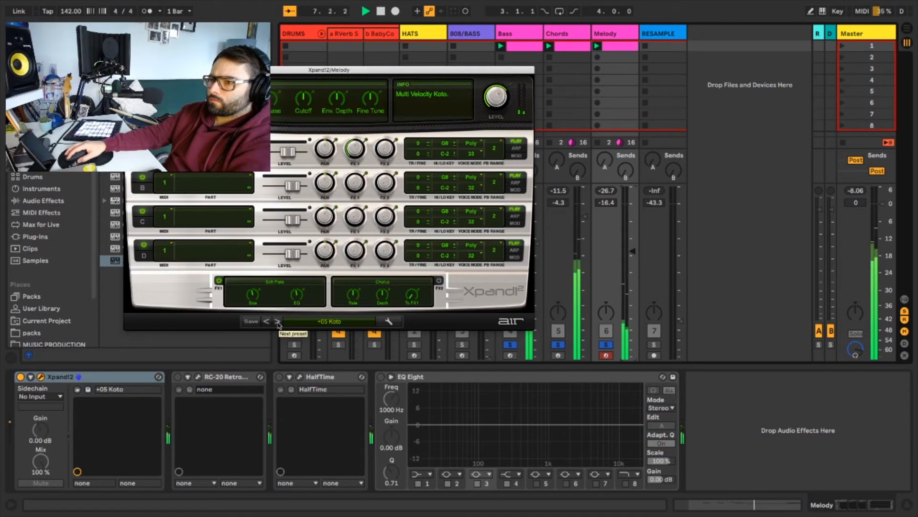
- Switch the Melody track's Xpand!2 preset to +11 Shamisen Harp and unsolo Chords and Bass so only Melody stays soloed
{"action": "left_click", "coordinate": [277, 321]}
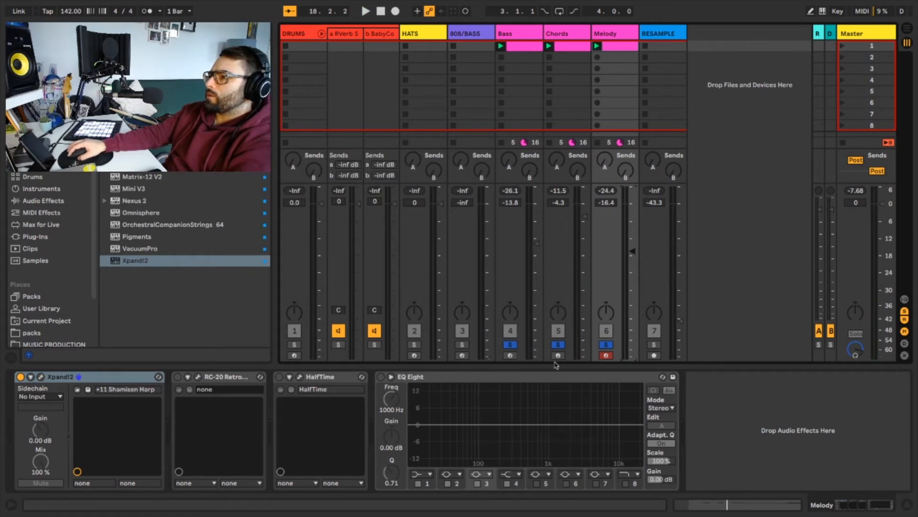
{"action": "left_click", "coordinate": [557, 345]}
{"action": "left_click", "coordinate": [511, 345]}
{"action": "key", "text": "space"}
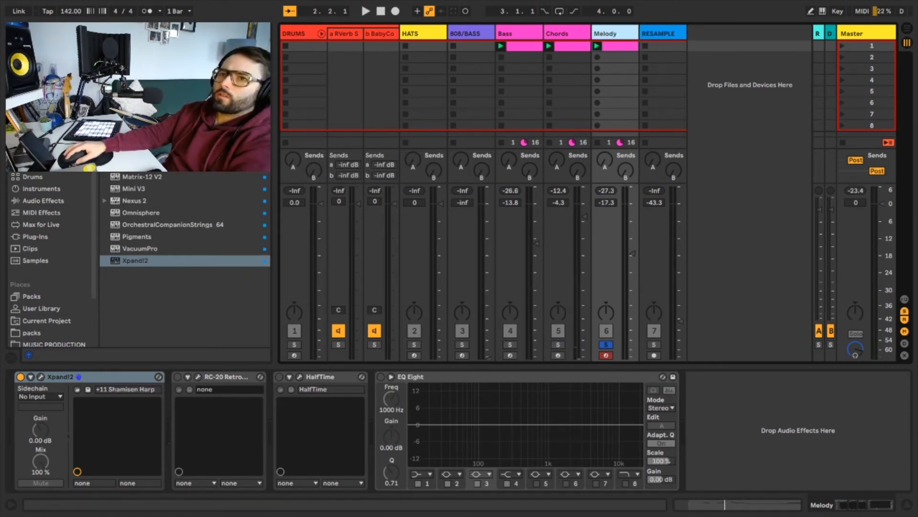
- Add ValhallaVintageVerb to the Melody track with a 60.8% mix, 1.08 s decay and 660 Hz low cut
{"action": "left_click", "coordinate": [39, 129]}
{"action": "scroll", "coordinate": [161, 324], "scroll_direction": "down", "scroll_amount": 5}
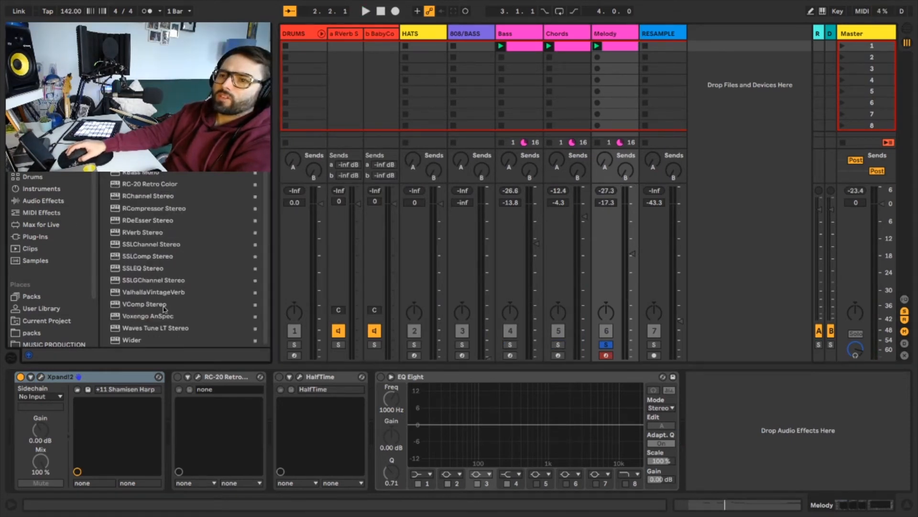
{"action": "double_click", "coordinate": [155, 293]}
{"action": "left_click_drag", "start_coordinate": [332, 155], "coordinate": [342, 203]}
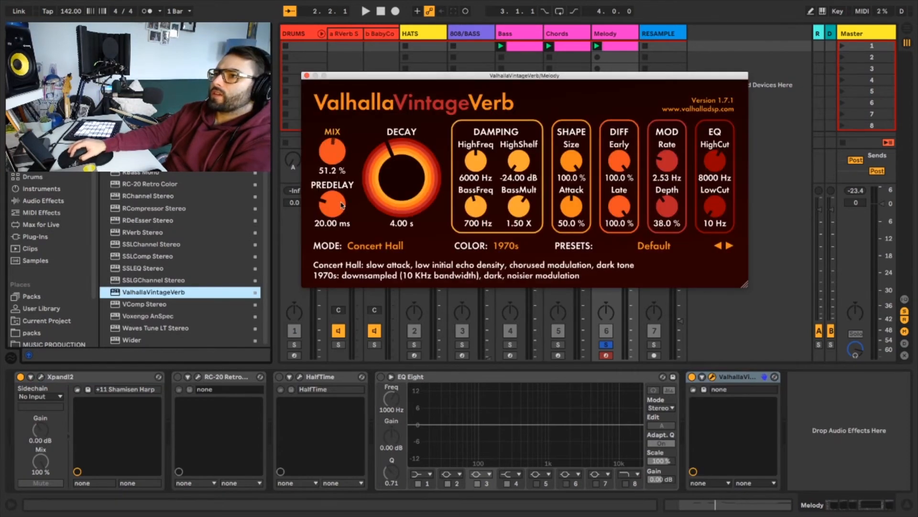
{"action": "left_click_drag", "start_coordinate": [400, 163], "coordinate": [396, 176]}
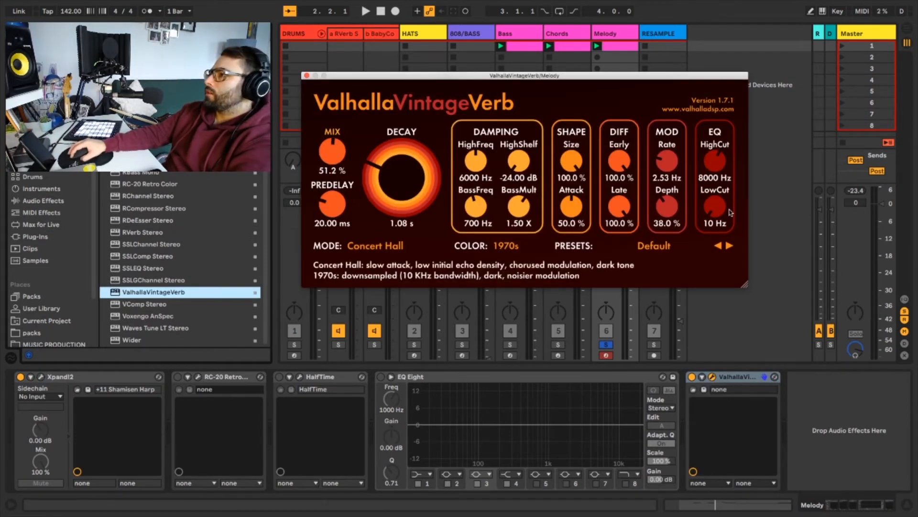
{"action": "left_click_drag", "start_coordinate": [715, 209], "coordinate": [710, 198]}
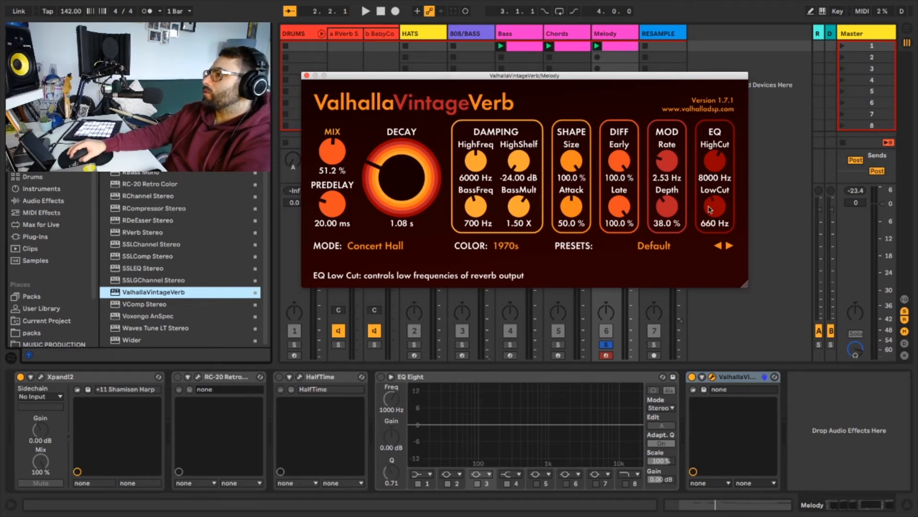
{"action": "key", "text": "space"}
{"action": "left_click_drag", "start_coordinate": [332, 144], "coordinate": [331, 141]}
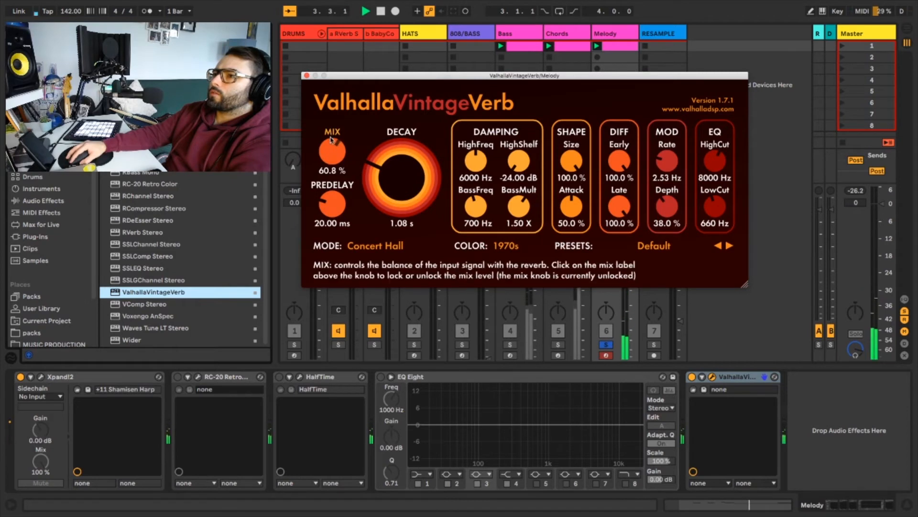
{"action": "left_click", "coordinate": [307, 76]}
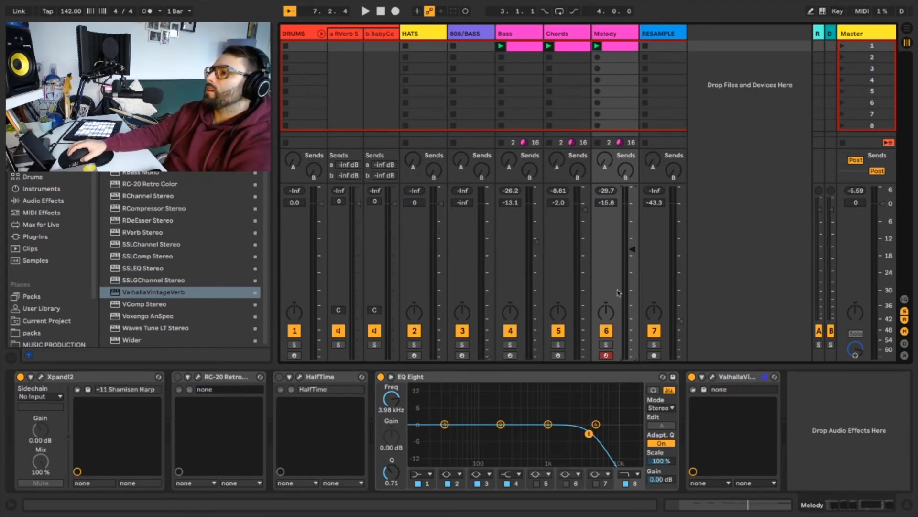
- Delete the RESAMPLE track and insert a new audio track after Melody
{"action": "left_click", "coordinate": [668, 34]}
{"action": "key", "text": "Delete"}
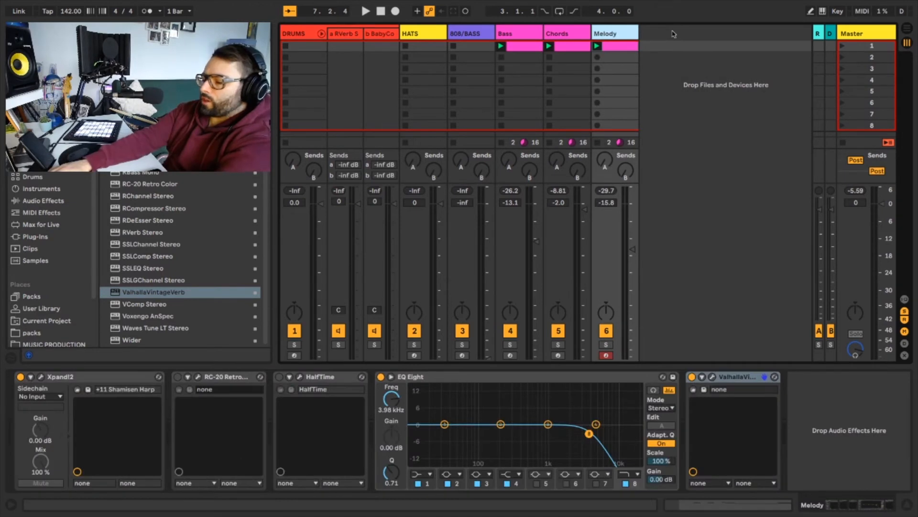
{"action": "key", "text": "ctrl+t"}
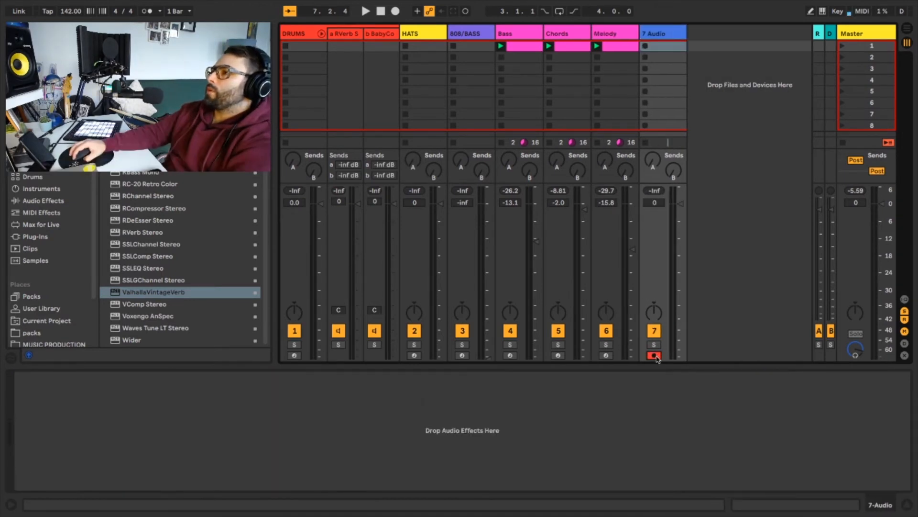
- Set the new audio track's input to Resampling and record the full loop into its first clip slot
{"action": "left_click", "coordinate": [904, 299]}
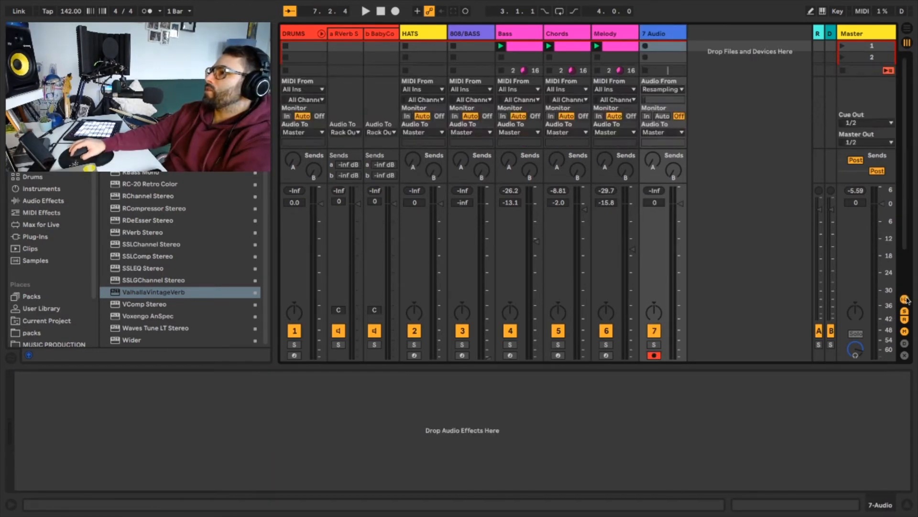
{"action": "left_click", "coordinate": [681, 90]}
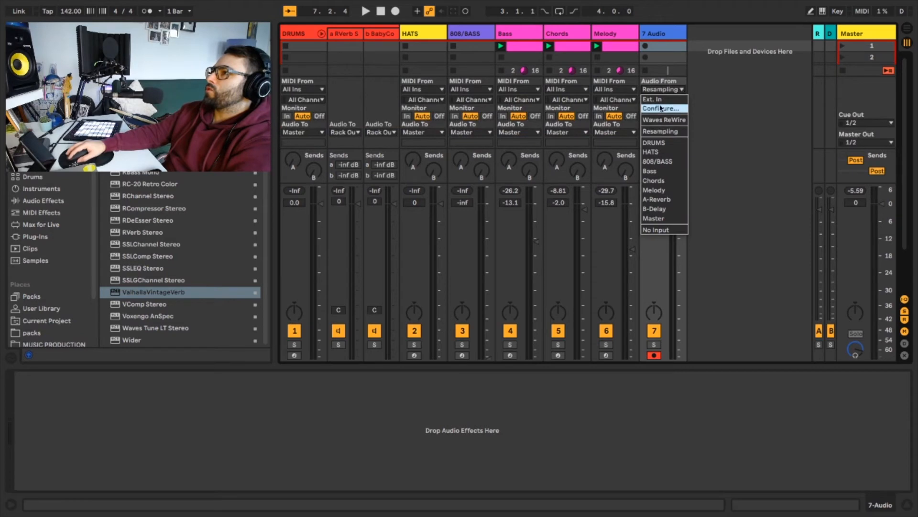
{"action": "left_click", "coordinate": [660, 136]}
{"action": "key", "text": "ctrl+alt+i"}
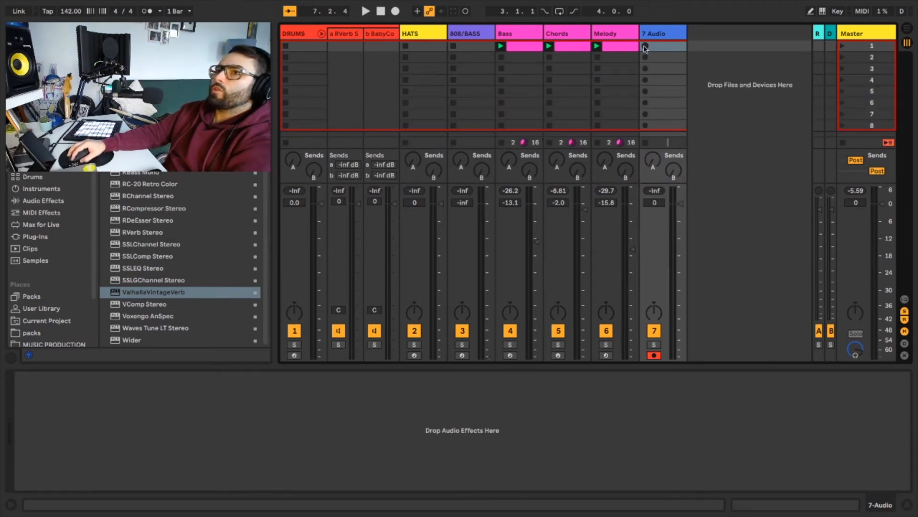
{"action": "left_click", "coordinate": [646, 47]}
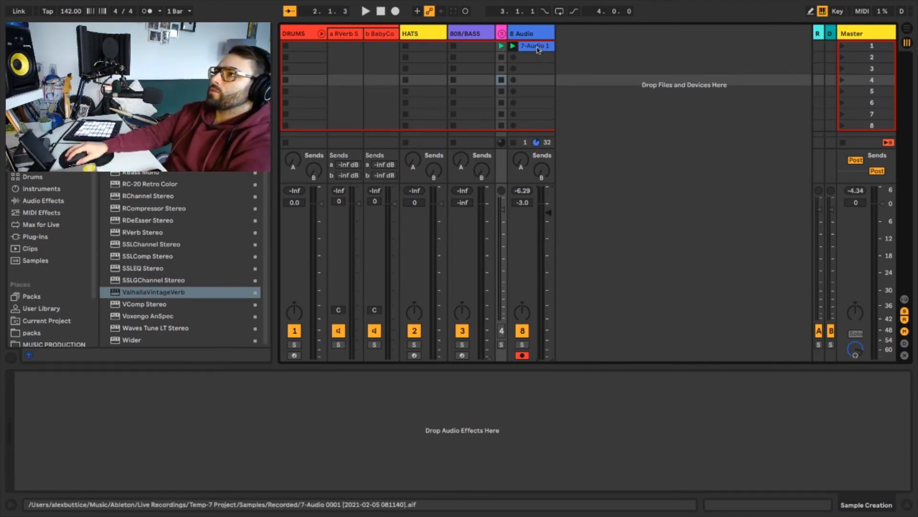
- Set the recorded clip's warp mode to Complex, transpose it by -2 st and play it back
{"action": "double_click", "coordinate": [538, 48]}
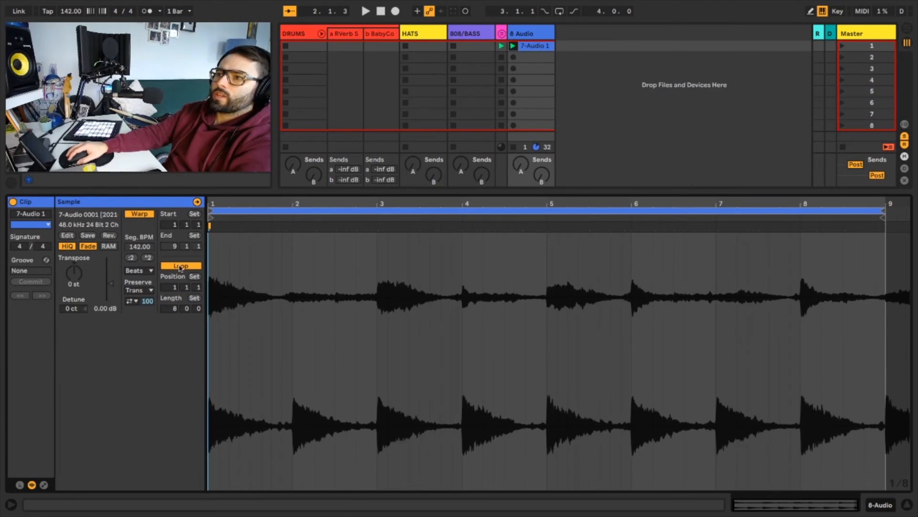
{"action": "left_click", "coordinate": [150, 272]}
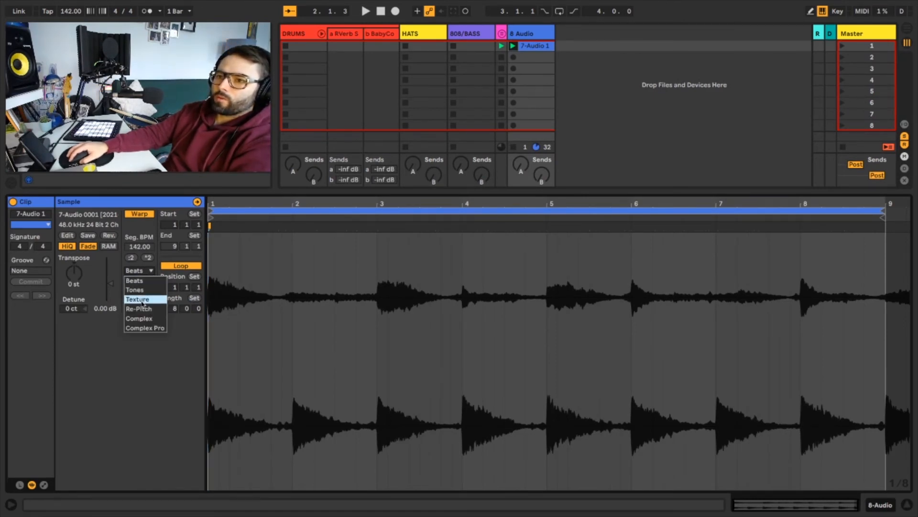
{"action": "left_click", "coordinate": [148, 319]}
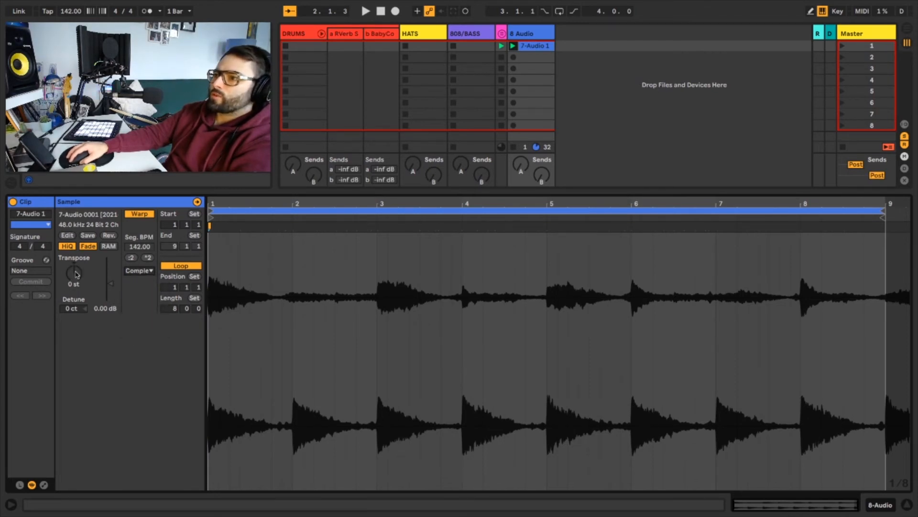
{"action": "left_click", "coordinate": [150, 272]}
{"action": "left_click", "coordinate": [150, 271]}
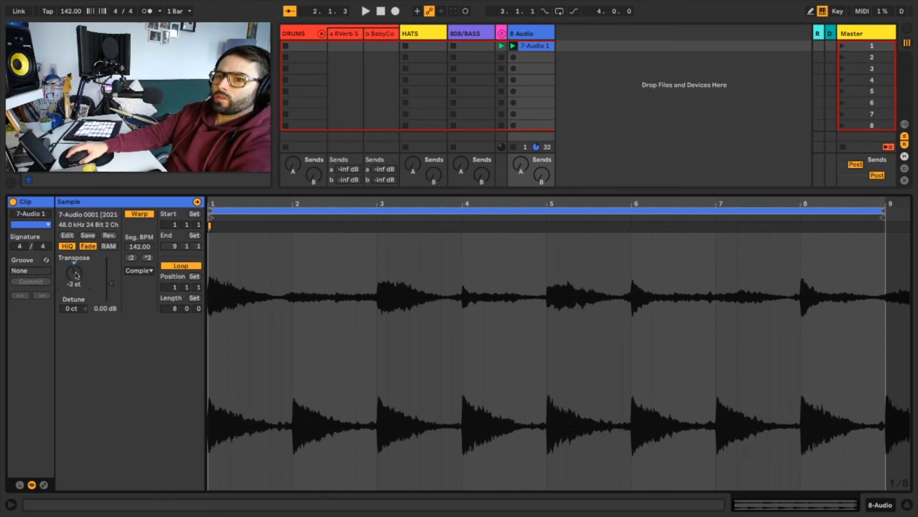
{"action": "key", "text": "space"}
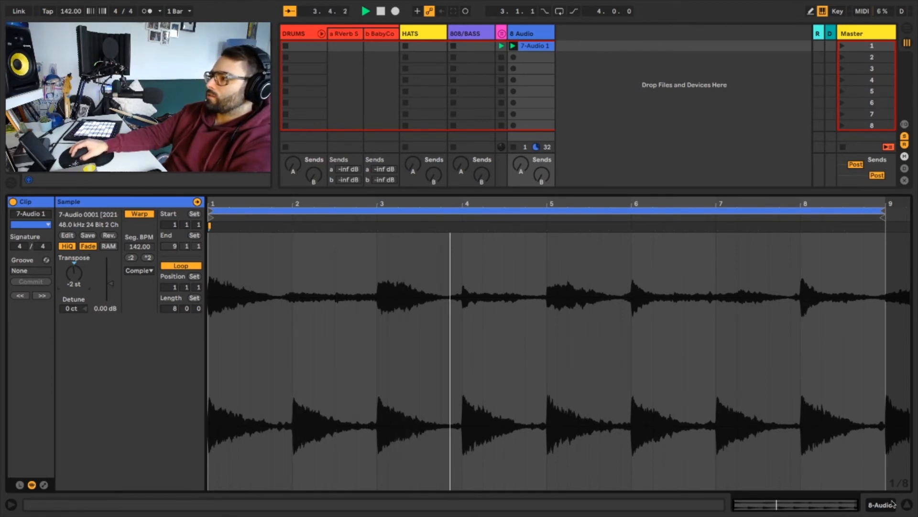
{"action": "left_click", "coordinate": [907, 505]}
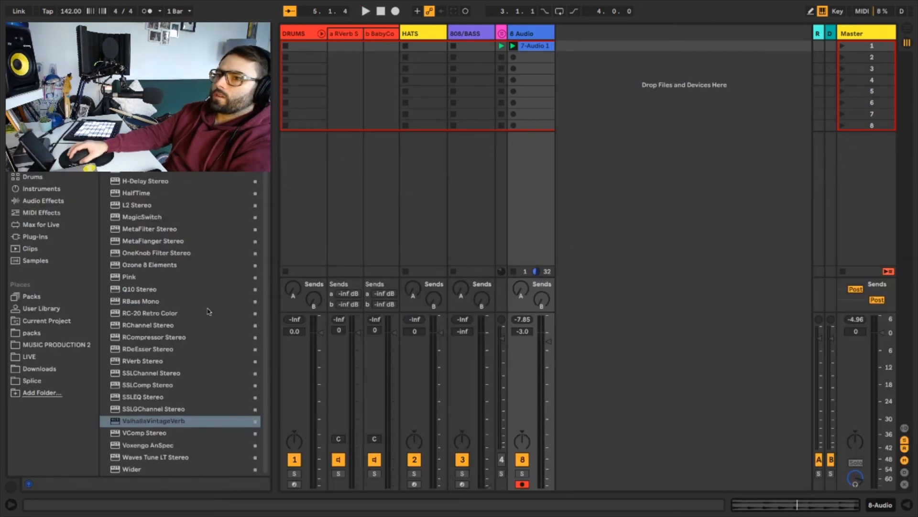
- Add RC-20 Retro Color to the resampled track, set Distort to 17%, enable Space and adjust the EQ's low cut
{"action": "left_click", "coordinate": [538, 34]}
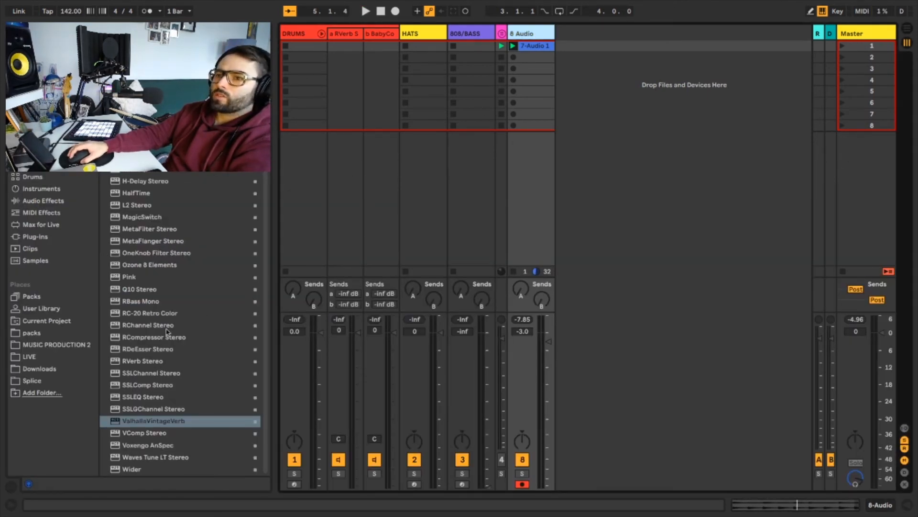
{"action": "double_click", "coordinate": [149, 313]}
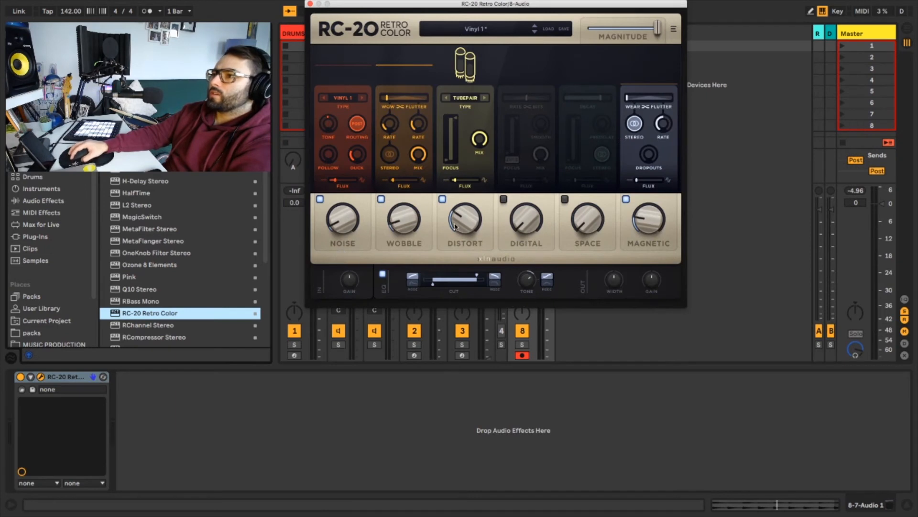
{"action": "left_click_drag", "start_coordinate": [455, 226], "coordinate": [456, 232]}
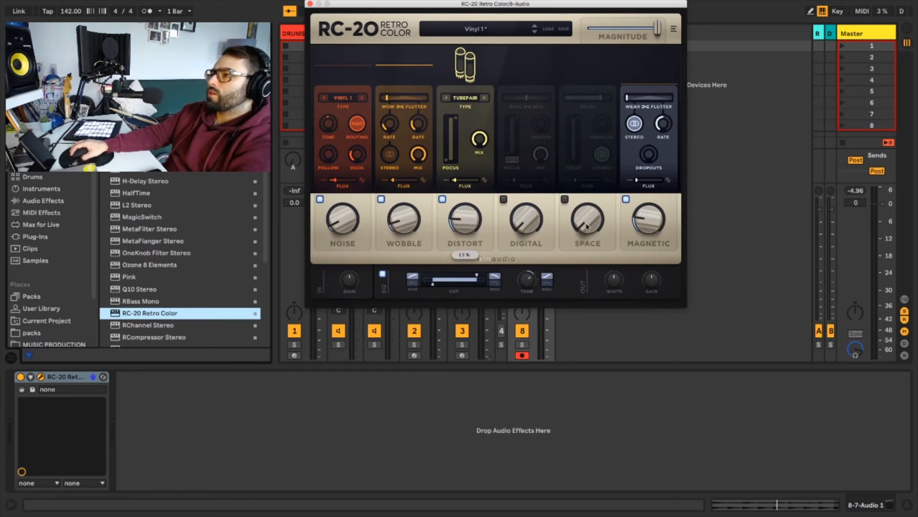
{"action": "left_click", "coordinate": [565, 199]}
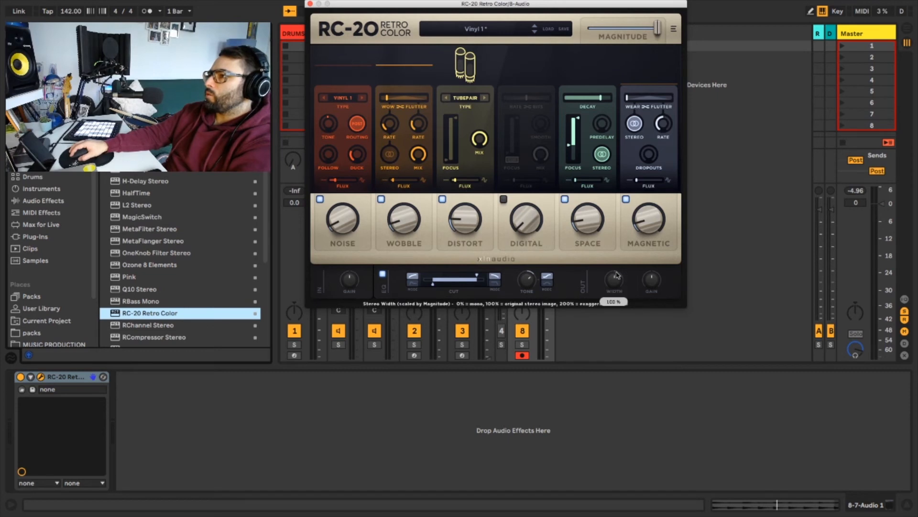
{"action": "left_click_drag", "start_coordinate": [440, 286], "coordinate": [442, 286]}
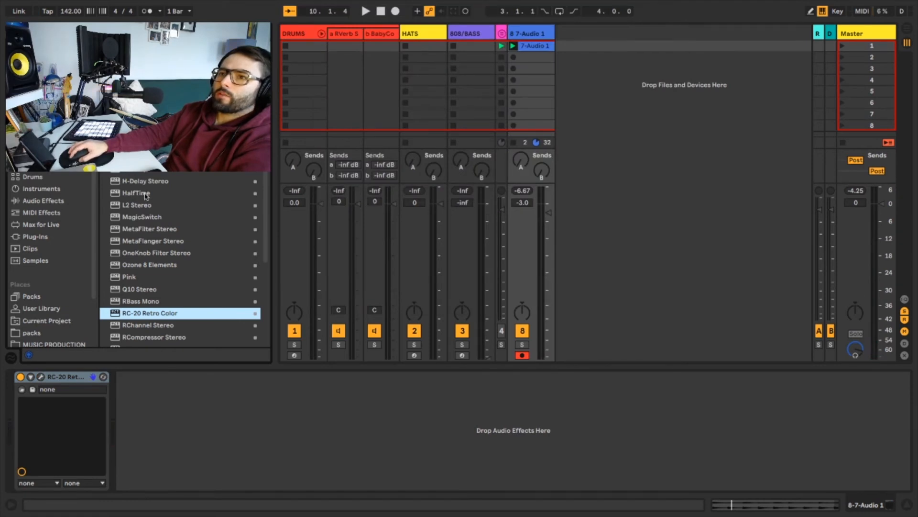
- Add HalfTime after RC-20 on the resampled track and set its Smooth to 238 ms
{"action": "double_click", "coordinate": [135, 192]}
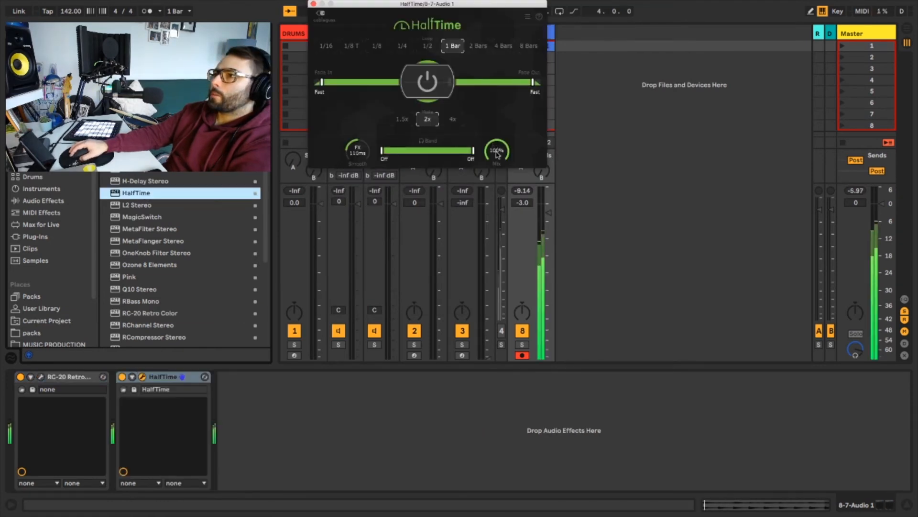
{"action": "left_click_drag", "start_coordinate": [496, 150], "coordinate": [497, 153]}
{"action": "left_click_drag", "start_coordinate": [358, 149], "coordinate": [358, 143]}
{"action": "key", "text": "space"}
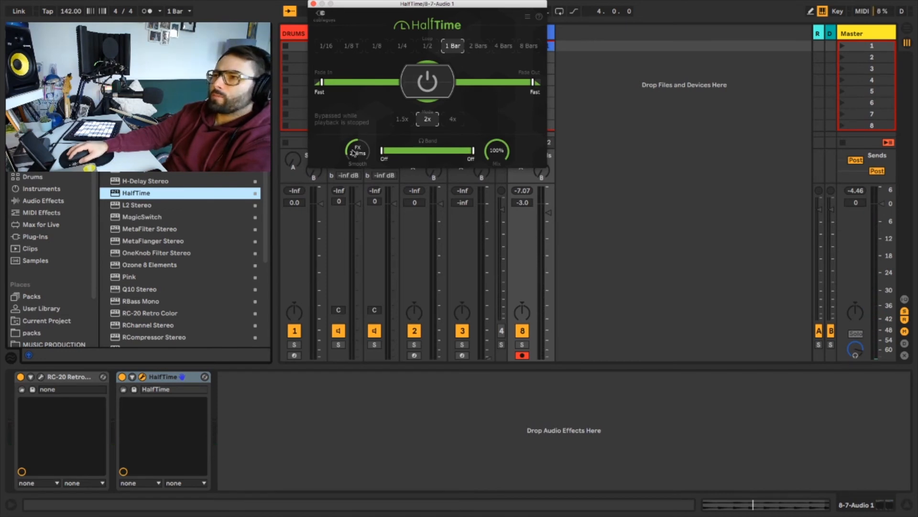
- Lower the HalfTime mix to 42% while listening to the resampled loop, and close the plug-in
{"action": "key", "text": "space"}
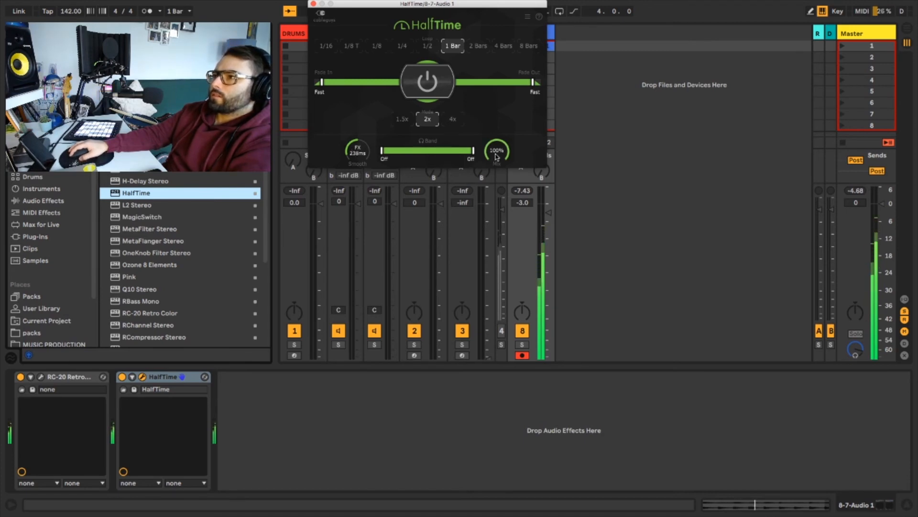
{"action": "key", "text": "space"}
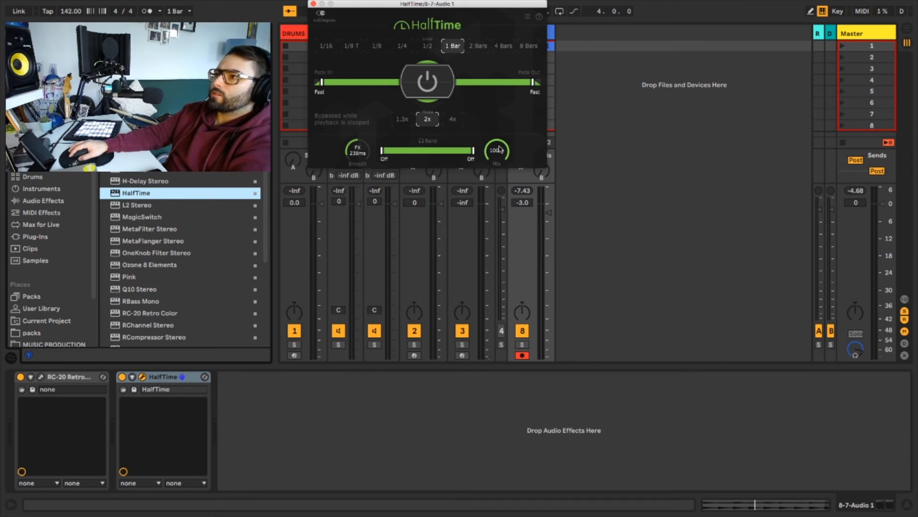
{"action": "key", "text": "space"}
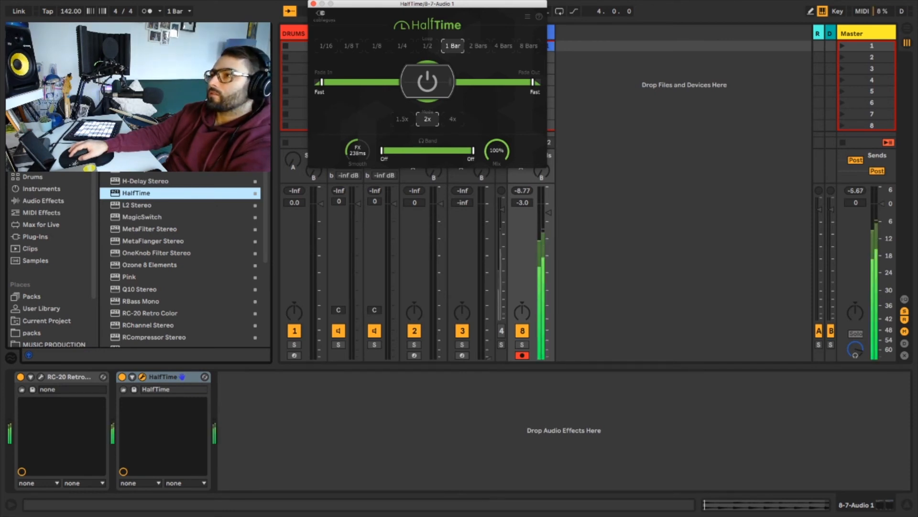
{"action": "left_click_drag", "start_coordinate": [500, 149], "coordinate": [500, 205]}
{"action": "key", "text": "space"}
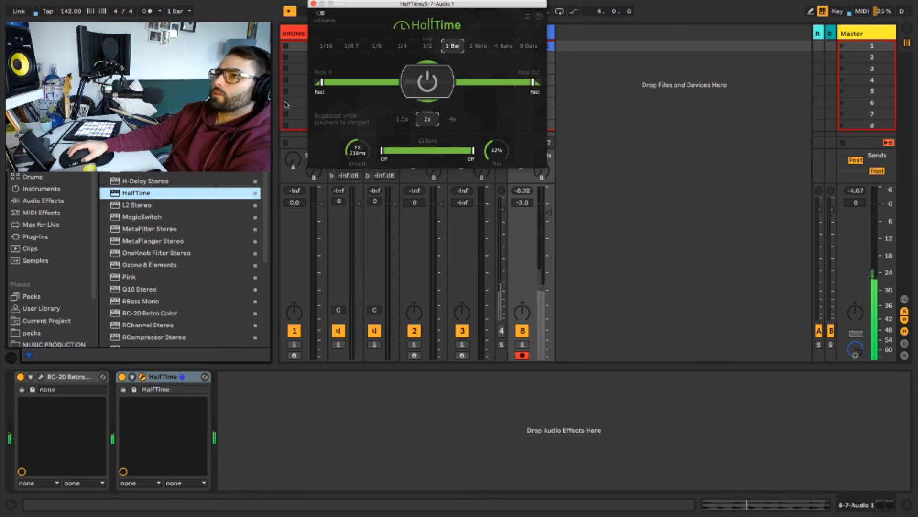
{"action": "left_click", "coordinate": [313, 3]}
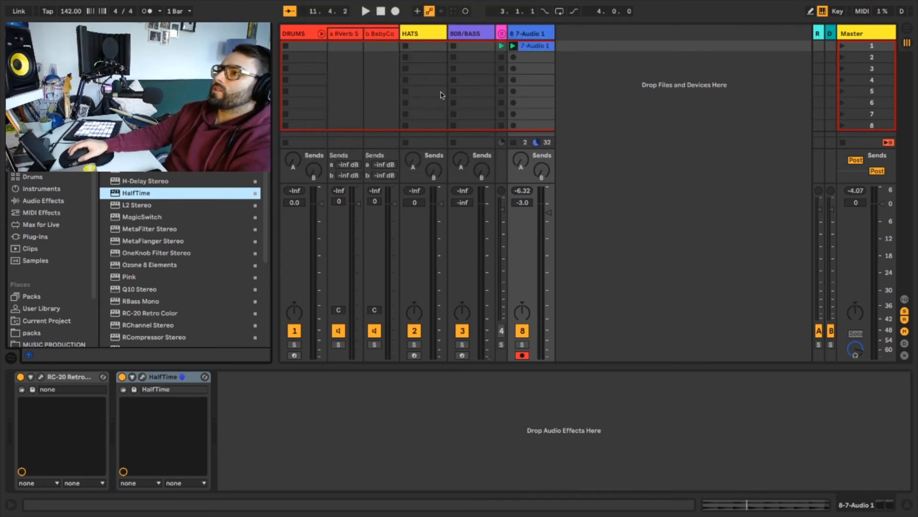
- Place the recorded 7-Audio 1 clip on its track in the Arrangement, starting at bar 3
{"action": "left_click", "coordinate": [538, 46]}
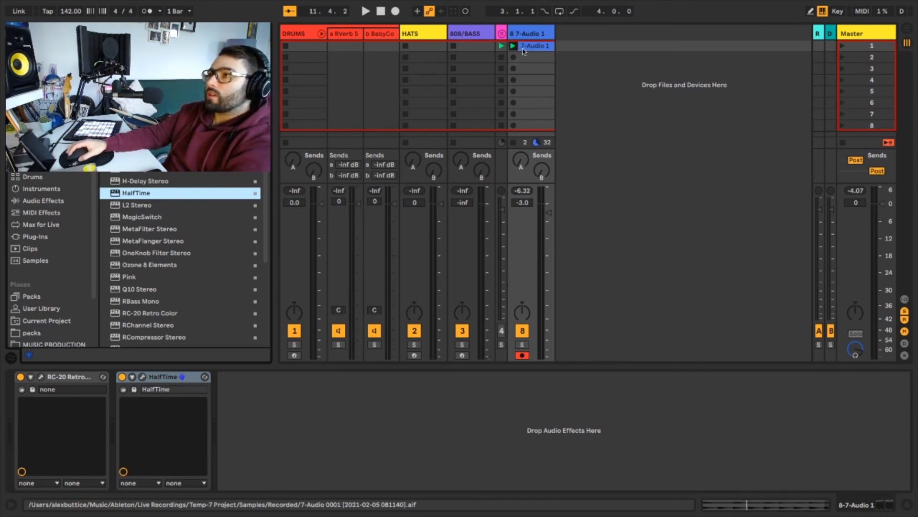
{"action": "left_click", "coordinate": [527, 48]}
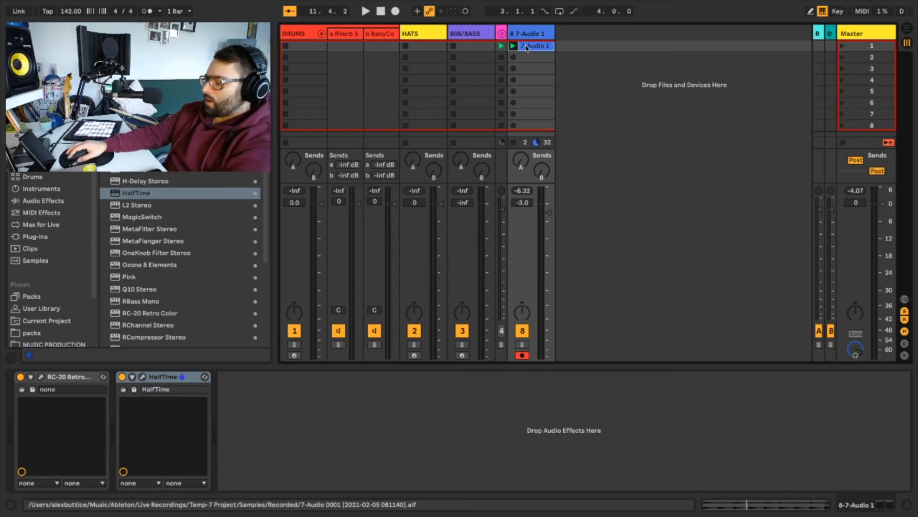
{"action": "left_click_drag", "start_coordinate": [526, 49], "coordinate": [299, 240]}
{"action": "key", "text": "Tab"}
- Set an 8-bar arrangement loop from 3.1.1 around the 7-Audio 1 clip, enable looping and play it back
{"action": "left_click", "coordinate": [333, 56]}
{"action": "left_click_drag", "start_coordinate": [337, 57], "coordinate": [378, 57]}
{"action": "left_click", "coordinate": [704, 63]}
{"action": "left_click", "coordinate": [560, 11]}
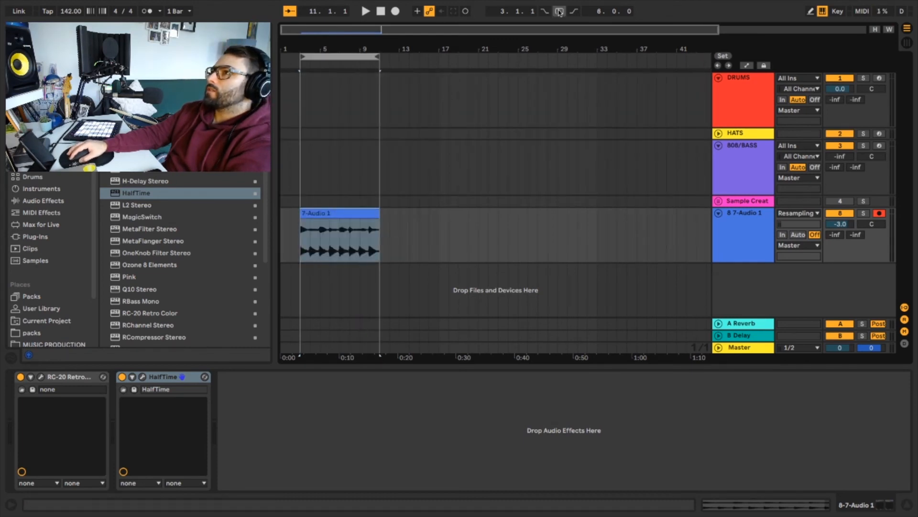
{"action": "double_click", "coordinate": [348, 30]}
{"action": "key", "text": "space"}
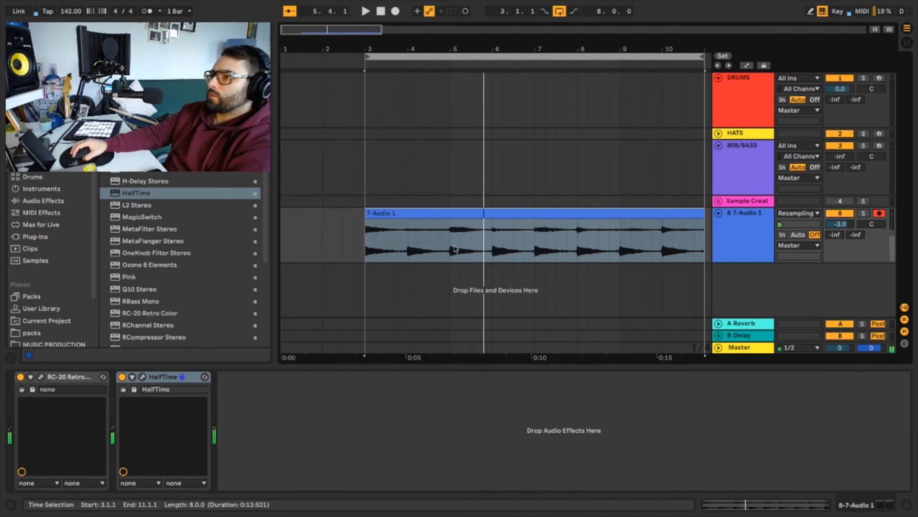
- Split out the half-bar slice from 5.3.1 to 6.1.1 in the 7-Audio 1 clip and play the loop
{"action": "left_click_drag", "start_coordinate": [471, 247], "coordinate": [491, 248]}
{"action": "key", "text": "space"}
{"action": "key", "text": "ctrl+e"}
{"action": "left_click", "coordinate": [422, 57]}
{"action": "key", "text": "space"}
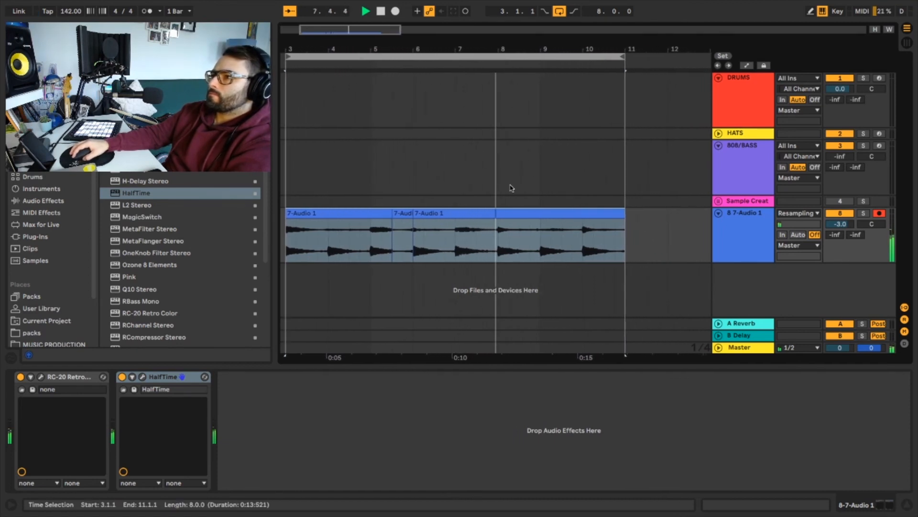
- Duplicate the one-beat section from 8.1.1 to 8.2.1 directly after itself and play the loop
{"action": "key", "text": "space"}
{"action": "left_click_drag", "start_coordinate": [477, 257], "coordinate": [485, 256]}
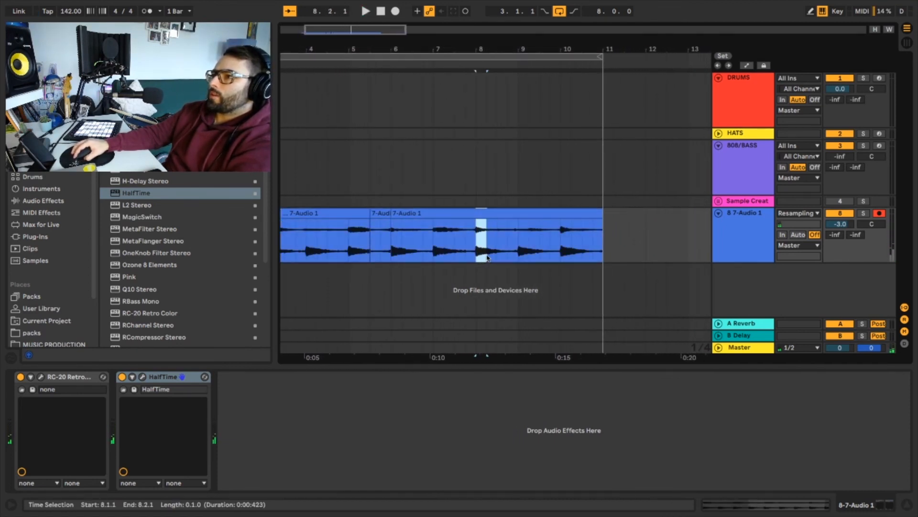
{"action": "key", "text": "super+d"}
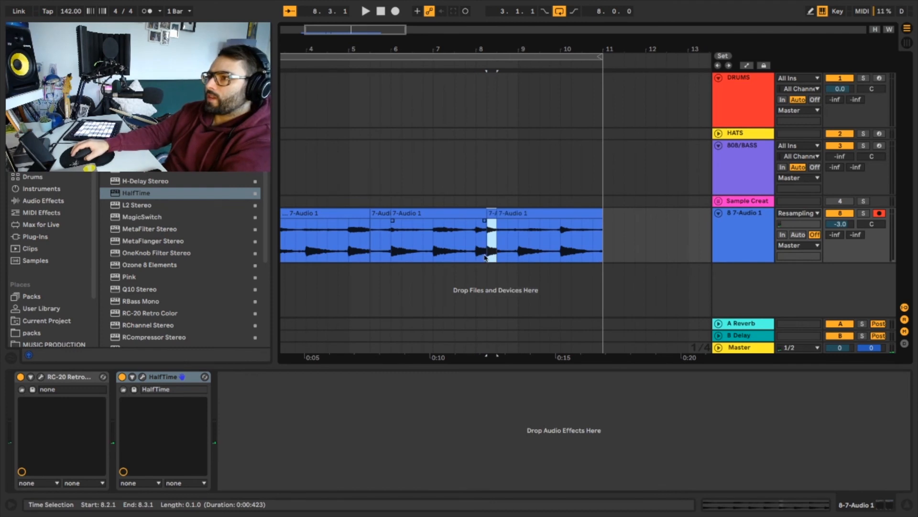
{"action": "left_click", "coordinate": [447, 56]}
{"action": "key", "text": "space"}
{"action": "left_click_drag", "start_coordinate": [483, 47], "coordinate": [419, 41]}
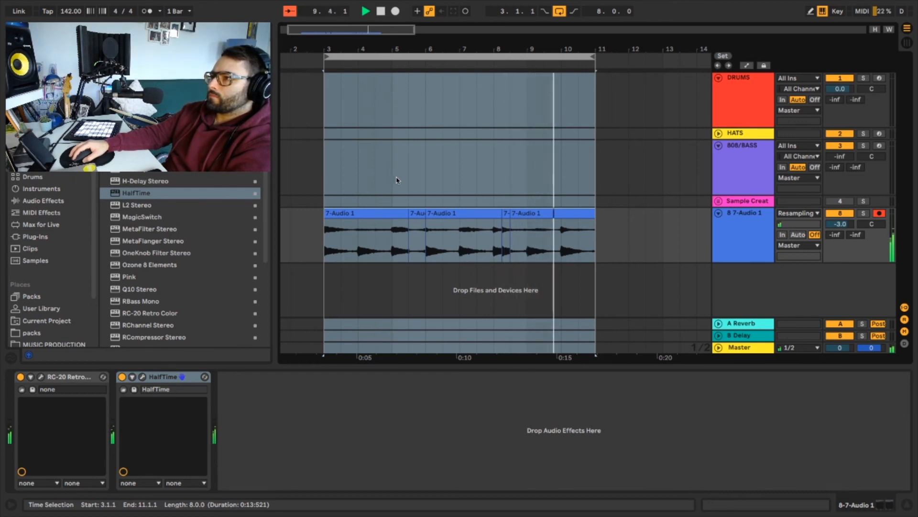
- Split out the slice from 9.3.1 to 10.1.1, and consolidate all slices from bar 3 to bar 11 into one clip
{"action": "key", "text": "space"}
{"action": "left_click_drag", "start_coordinate": [548, 258], "coordinate": [554, 245]}
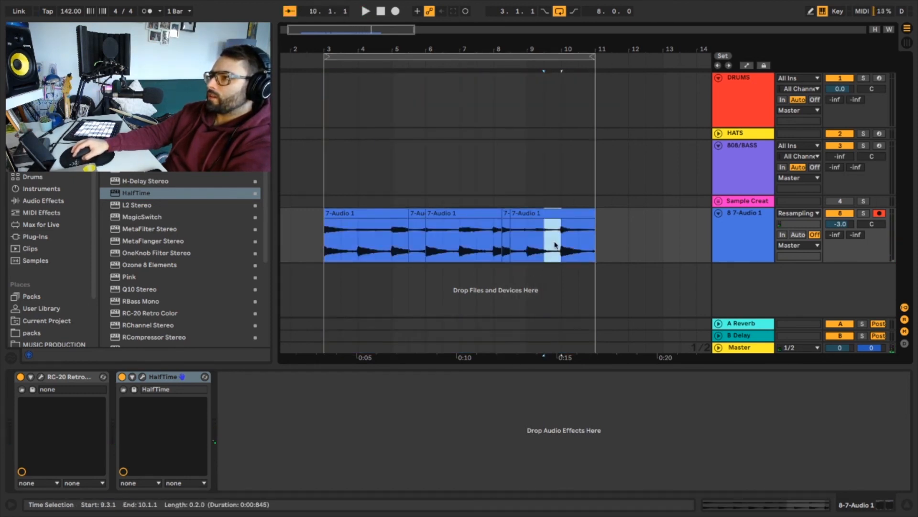
{"action": "key", "text": "ctrl+e"}
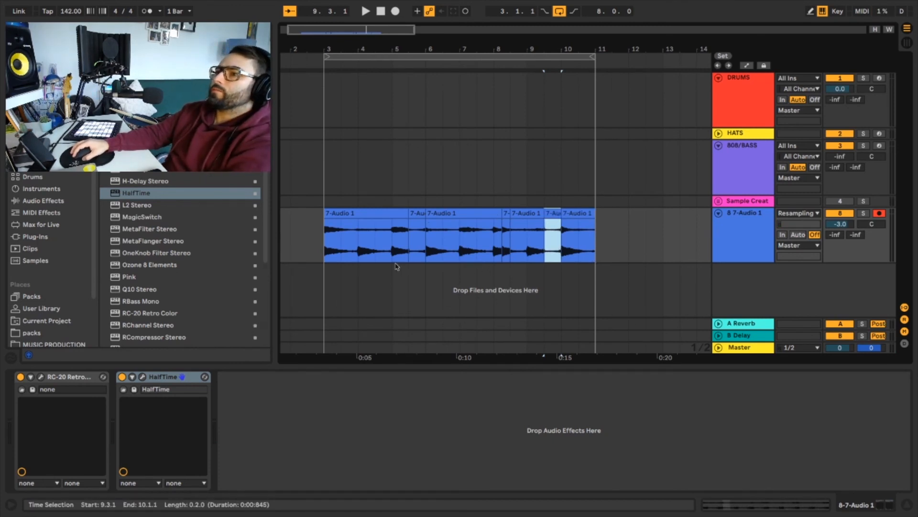
{"action": "left_click_drag", "start_coordinate": [326, 235], "coordinate": [592, 224]}
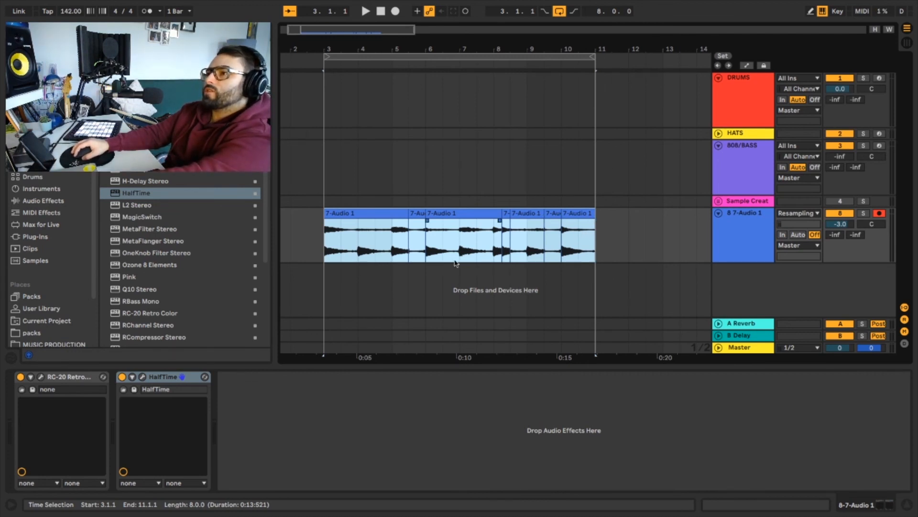
{"action": "key", "text": "super+j"}
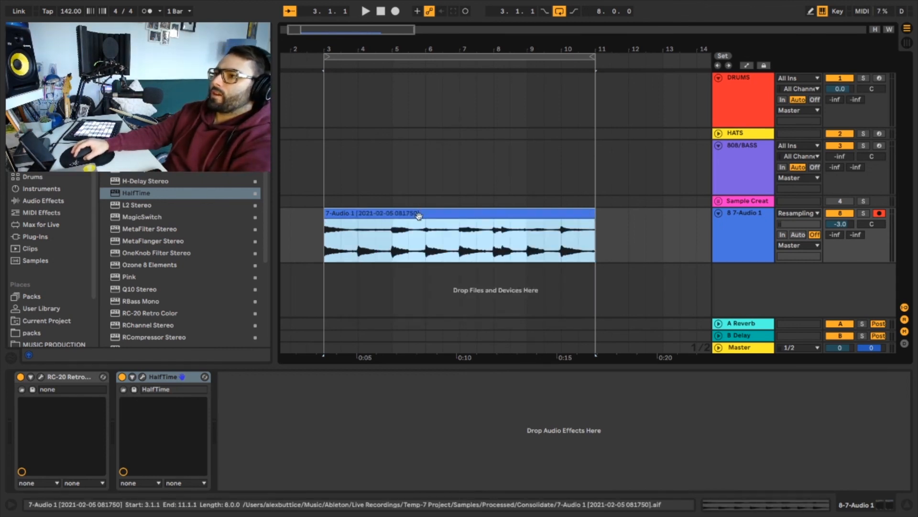
- Place the consolidated clip in the first Session slot of the 7-Audio 1 track and rename it Final Sample
{"action": "left_click_drag", "start_coordinate": [419, 216], "coordinate": [528, 49]}
{"action": "key", "text": "Tab"}
{"action": "right_click", "coordinate": [528, 48]}
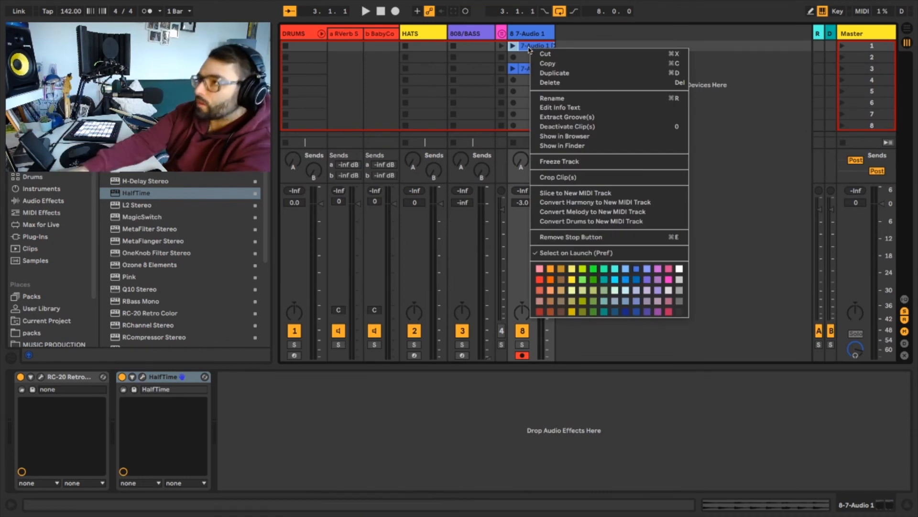
{"action": "key", "text": "Escape"}
{"action": "type", "text": "Final Samp"}
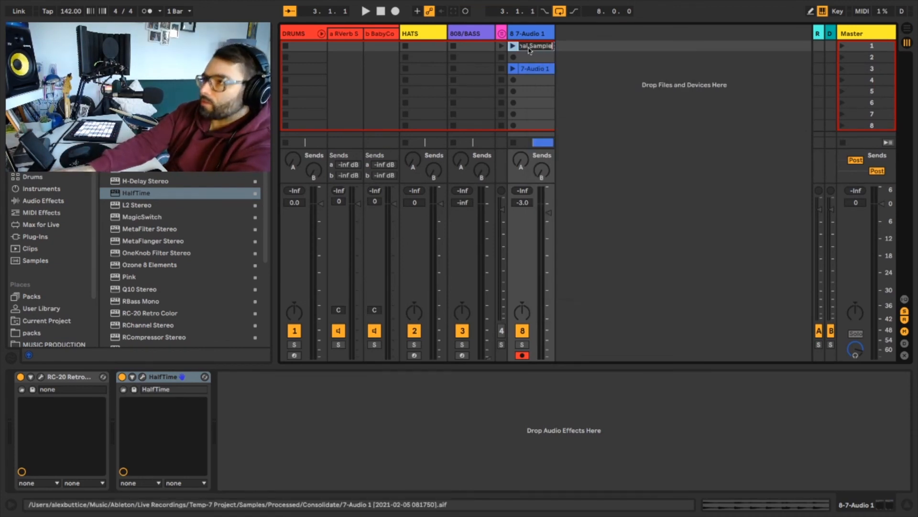
- Launch scene 1 to listen to the Final Sample clip, and stop playback
{"action": "left_click", "coordinate": [842, 46]}
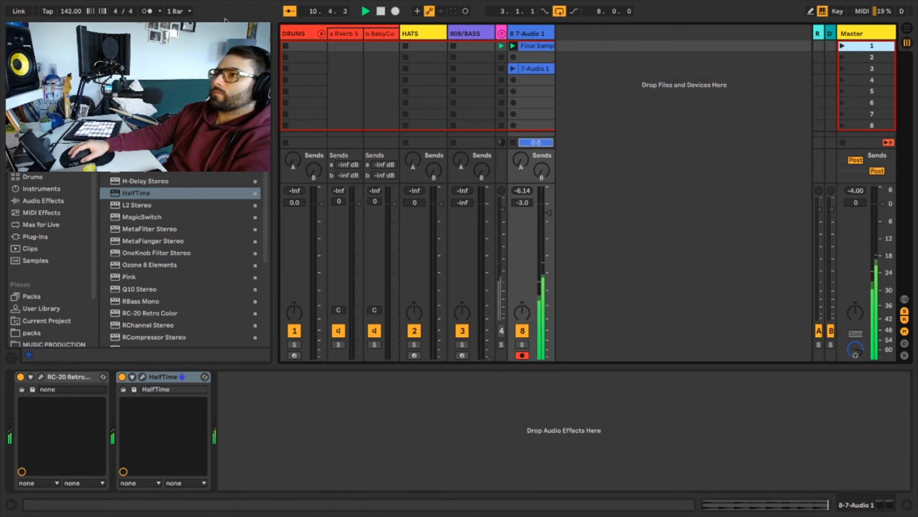
{"action": "key", "text": "space"}
{"action": "left_click", "coordinate": [535, 50]}
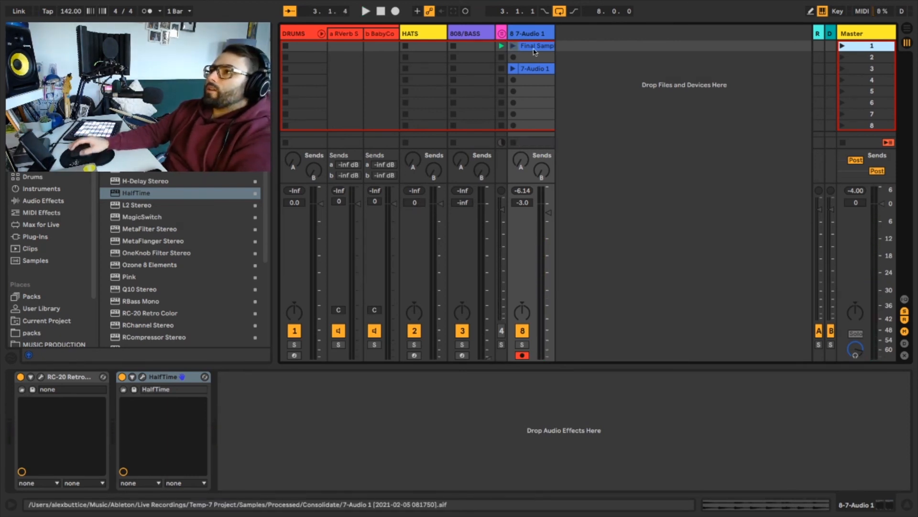